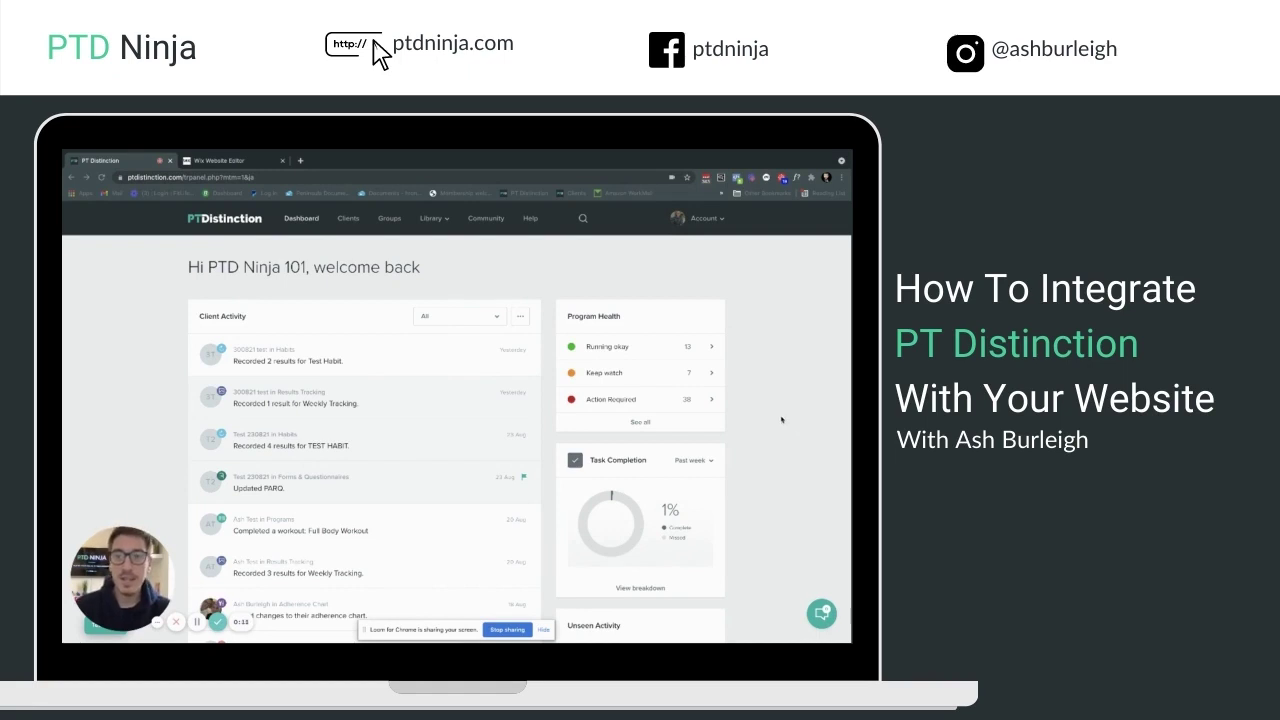
View the embed code under Account > My Website in PT Distinction, then go to the Wix editor.
{"action": "left_click", "coordinate": [716, 219]}
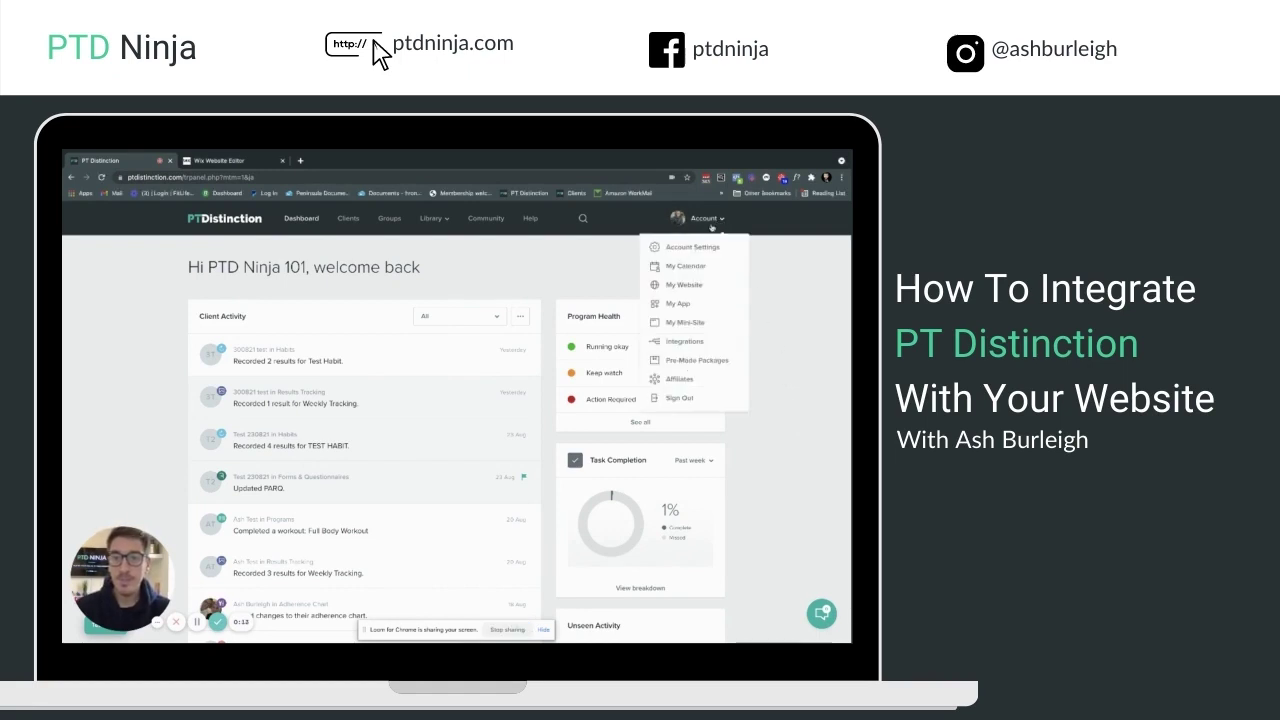
{"action": "left_click", "coordinate": [680, 287]}
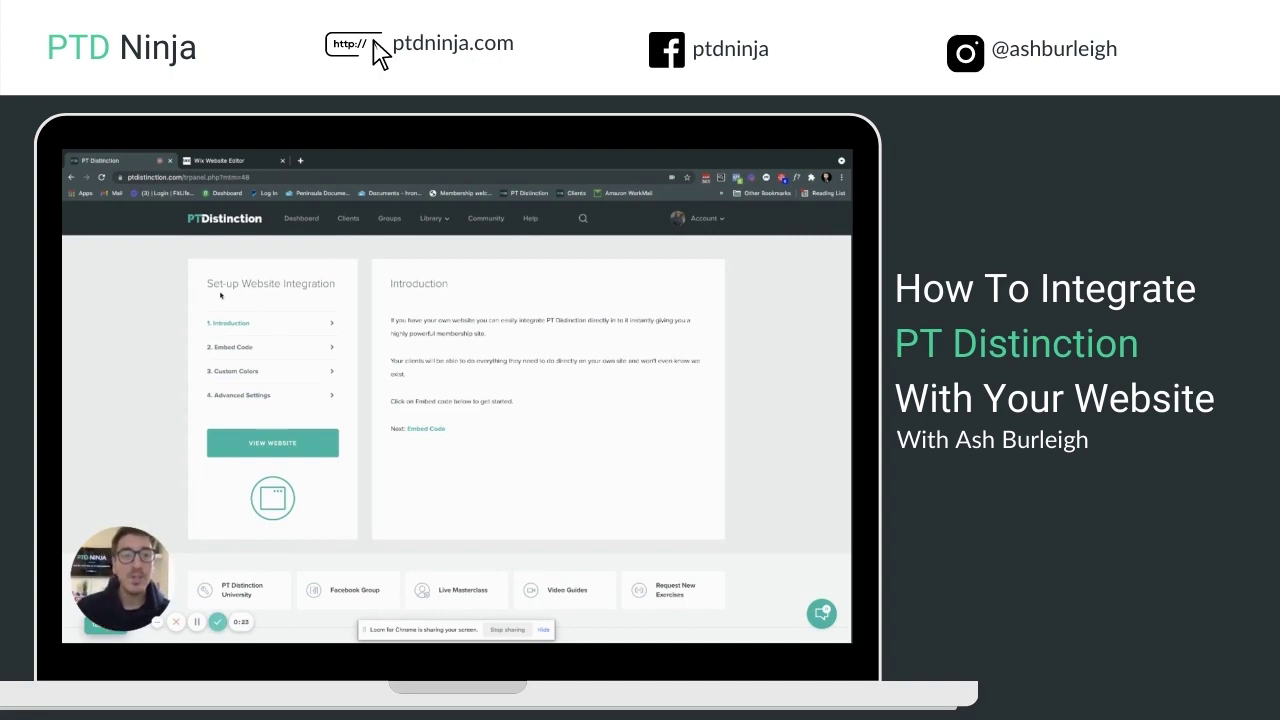
{"action": "left_click", "coordinate": [236, 347]}
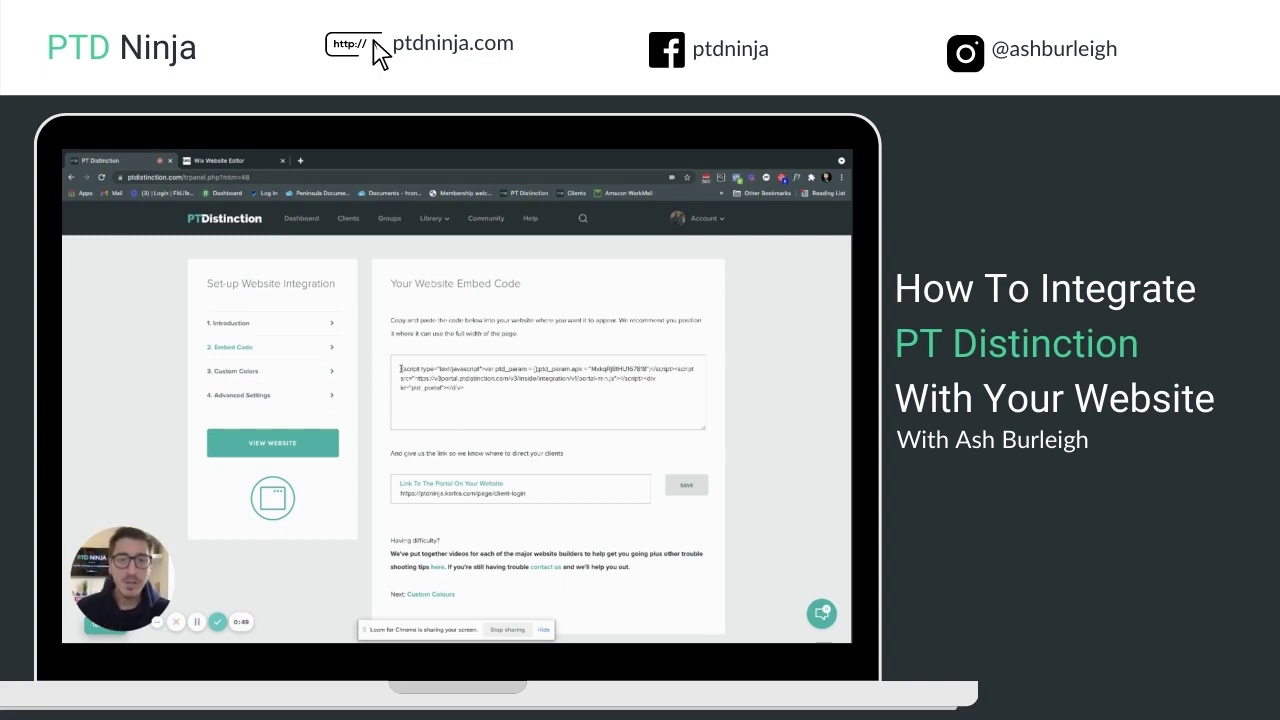
{"action": "left_click", "coordinate": [236, 161]}
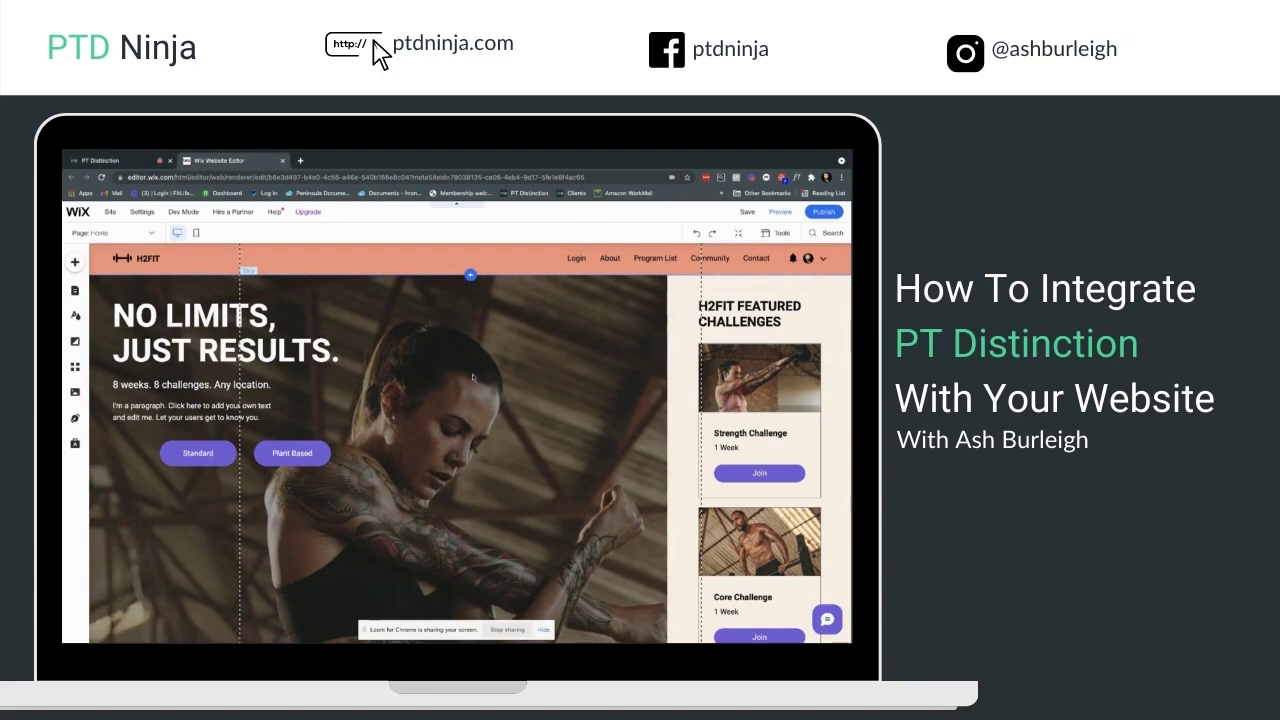
Open the Site Pages manager from the Page menu and start adding a new page.
{"action": "left_click", "coordinate": [144, 234]}
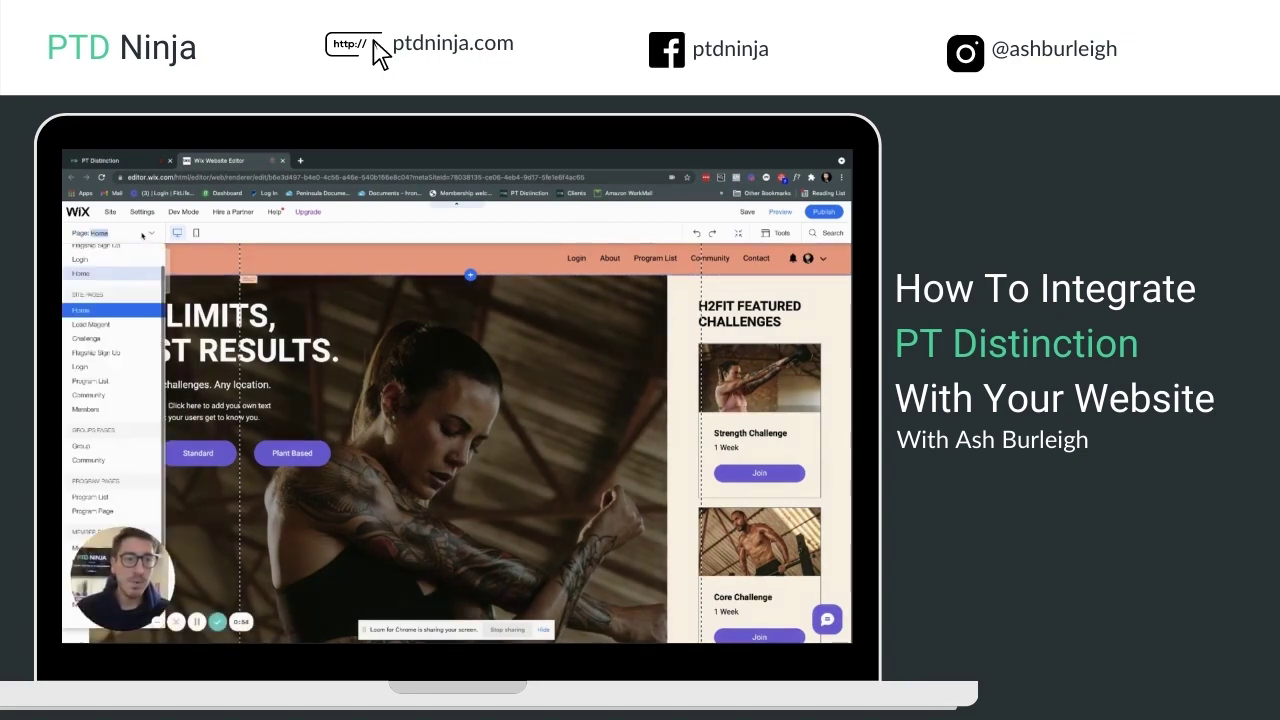
{"action": "left_click", "coordinate": [251, 225]}
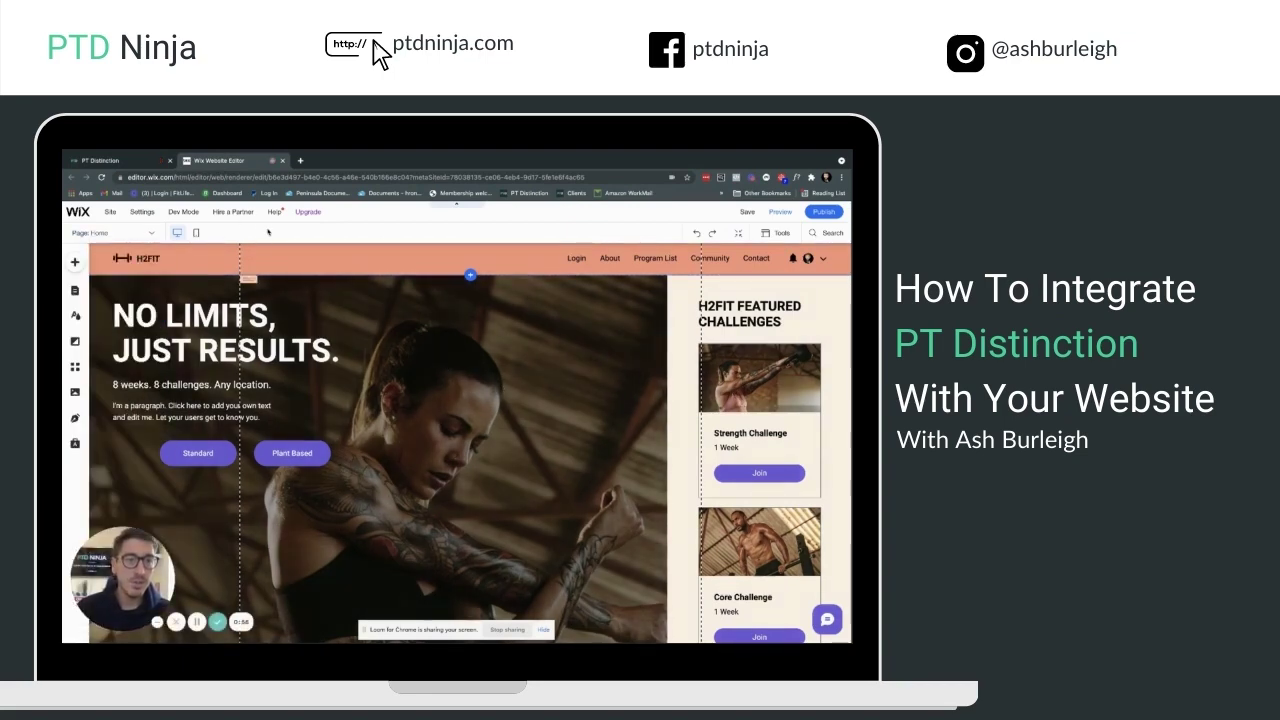
{"action": "left_click", "coordinate": [148, 232]}
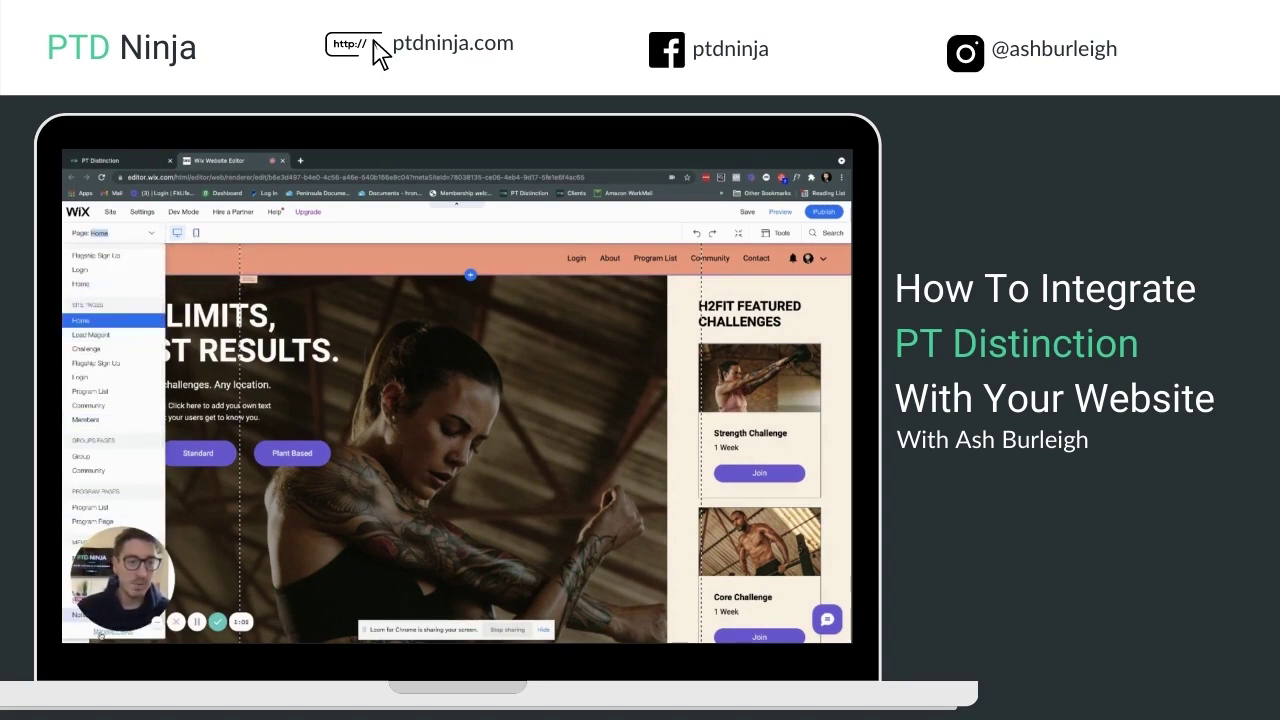
{"action": "left_click", "coordinate": [101, 632]}
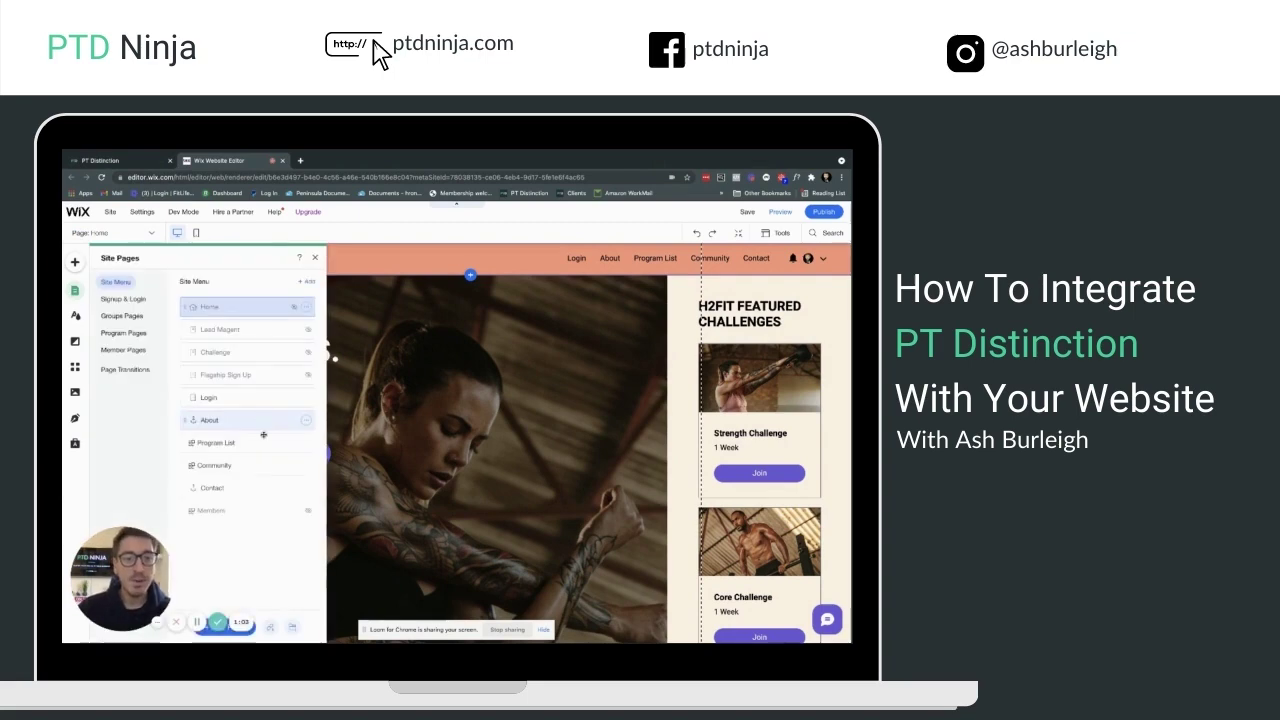
{"action": "left_click_drag", "start_coordinate": [166, 593], "coordinate": [166, 556]}
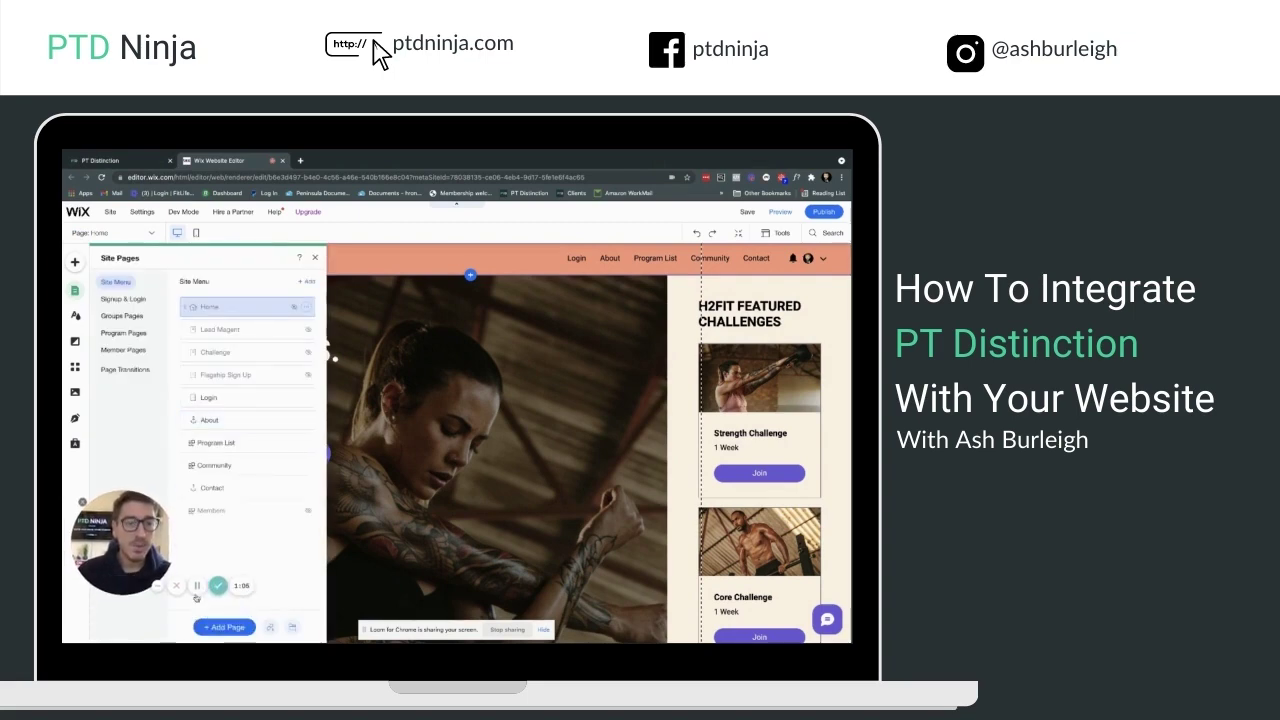
{"action": "left_click", "coordinate": [228, 628]}
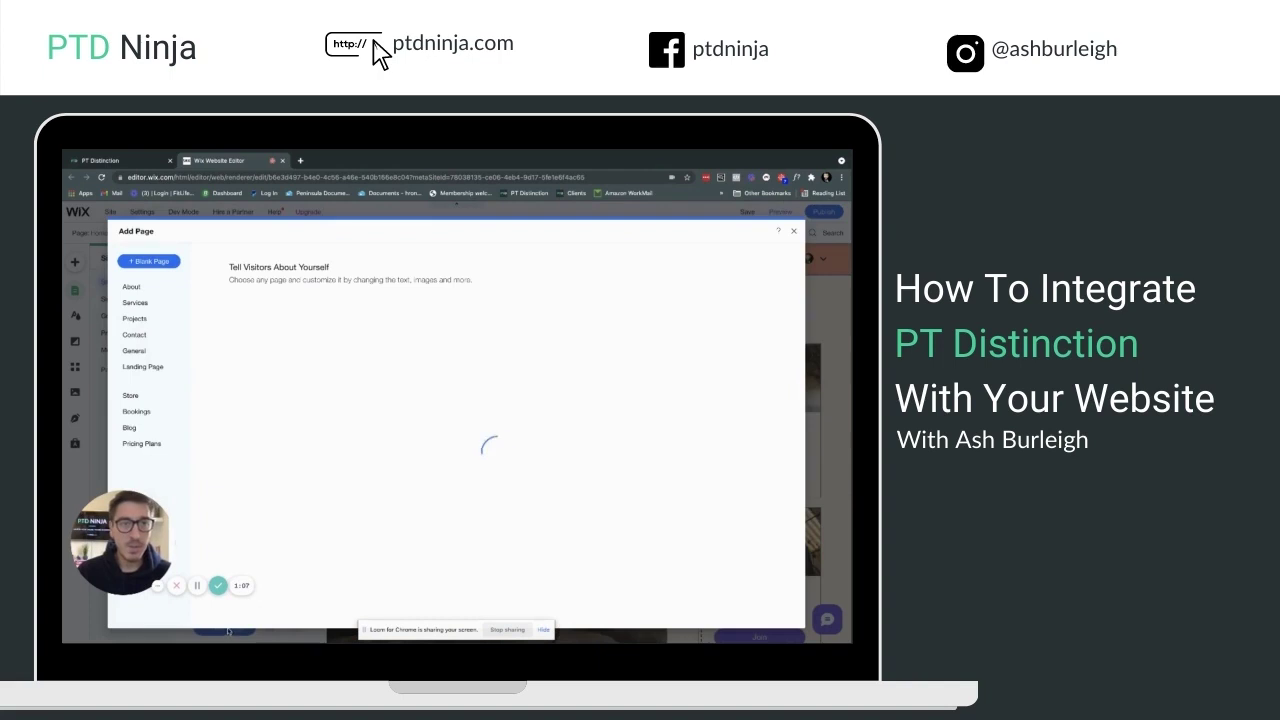
Add a blank page named 'Client Login'.
{"action": "left_click", "coordinate": [152, 264]}
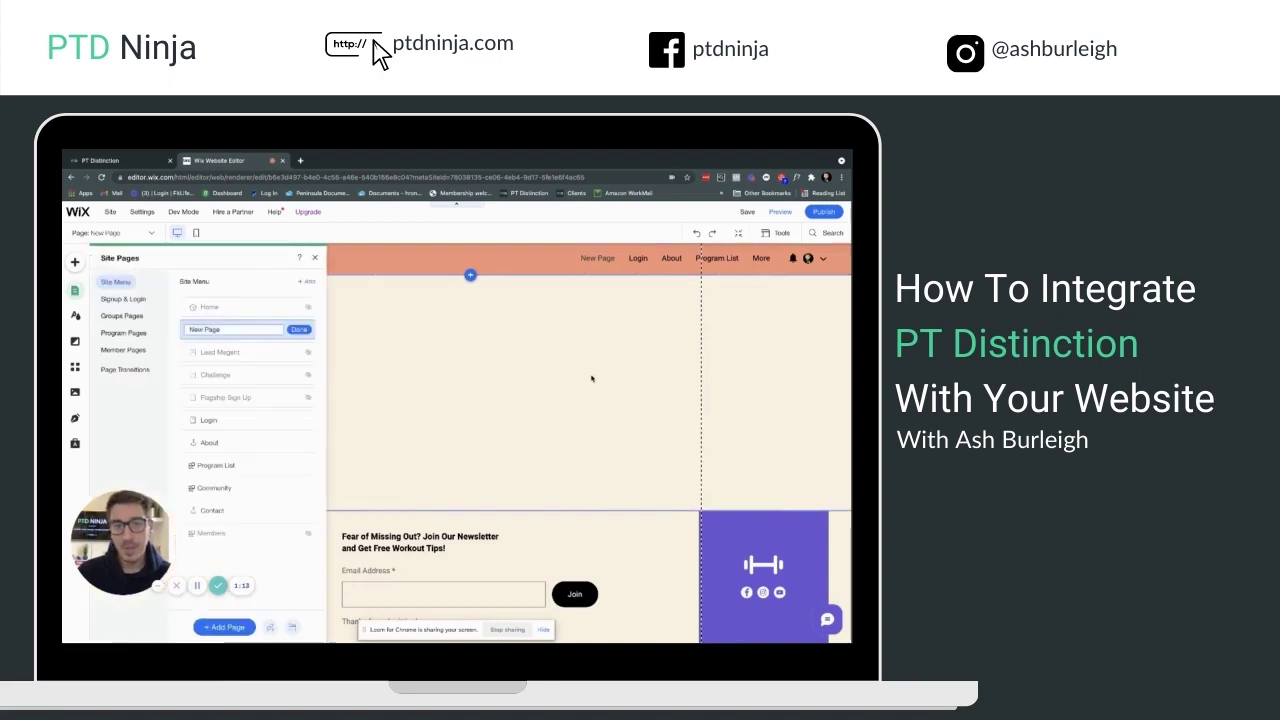
{"action": "type", "text": "Client Login"}
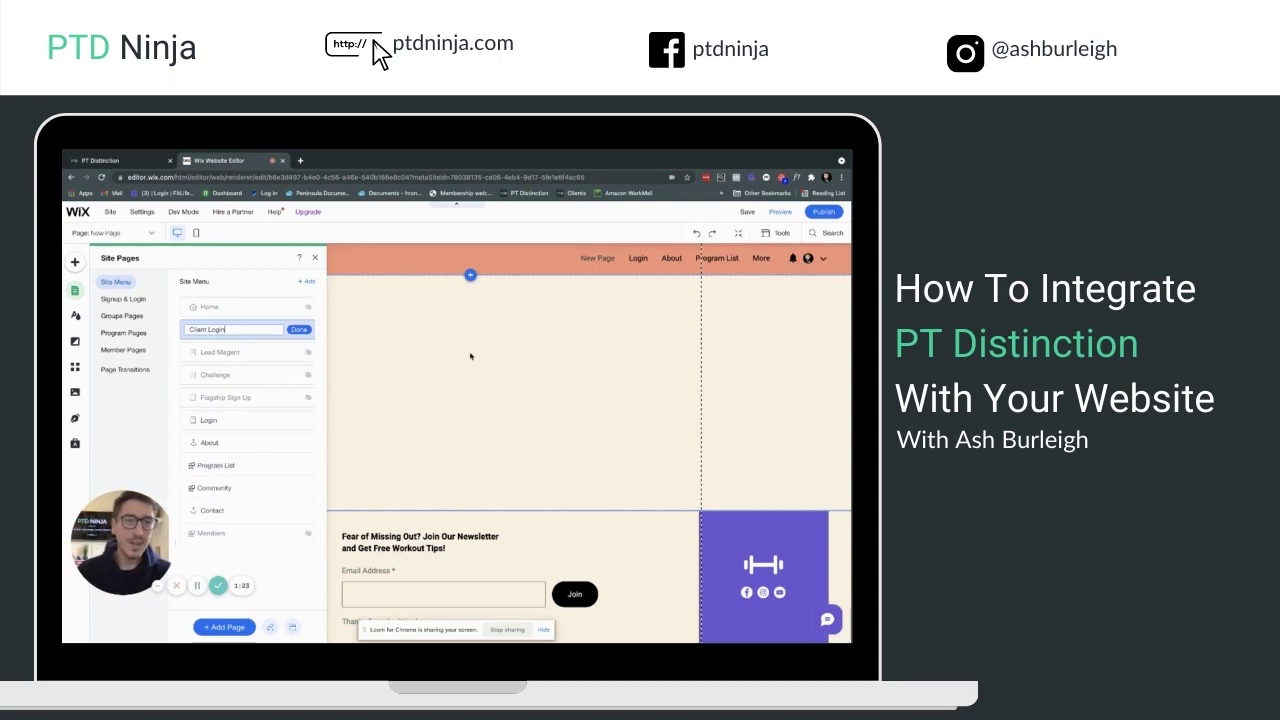
{"action": "left_click", "coordinate": [302, 331]}
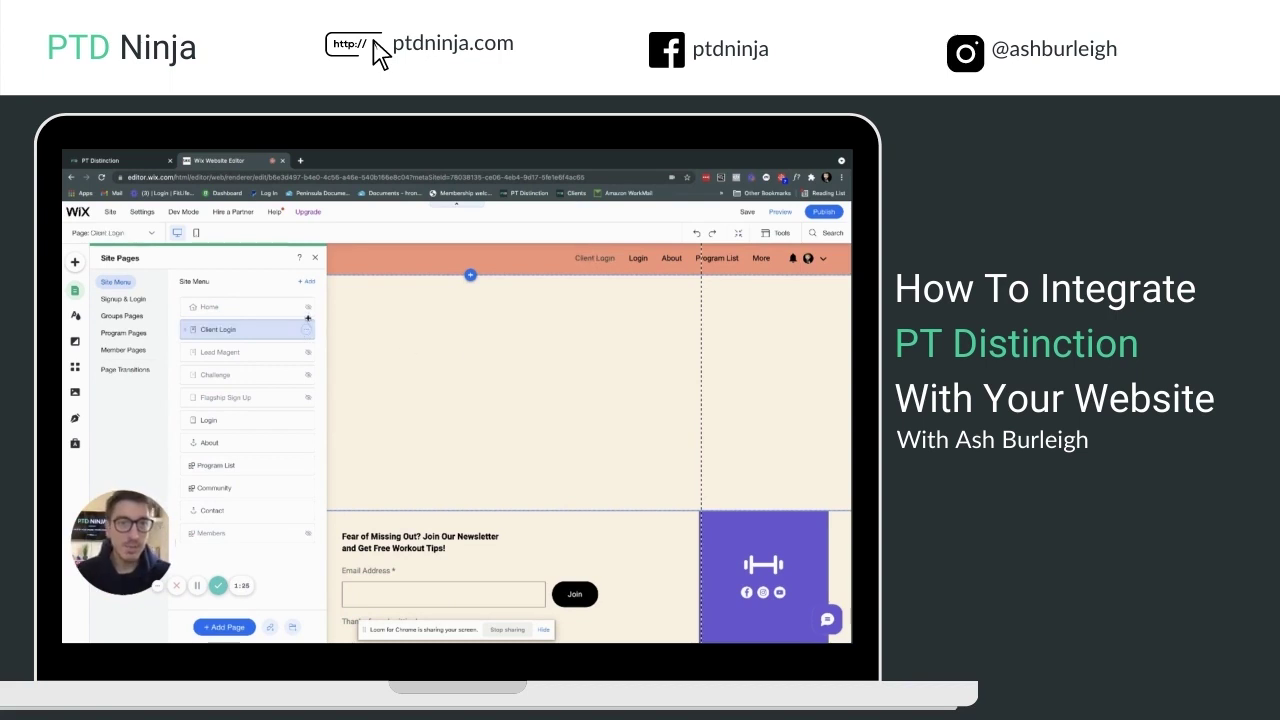
Set the Client Login page background to solid white (#FFFFFF).
{"action": "left_click", "coordinate": [315, 258]}
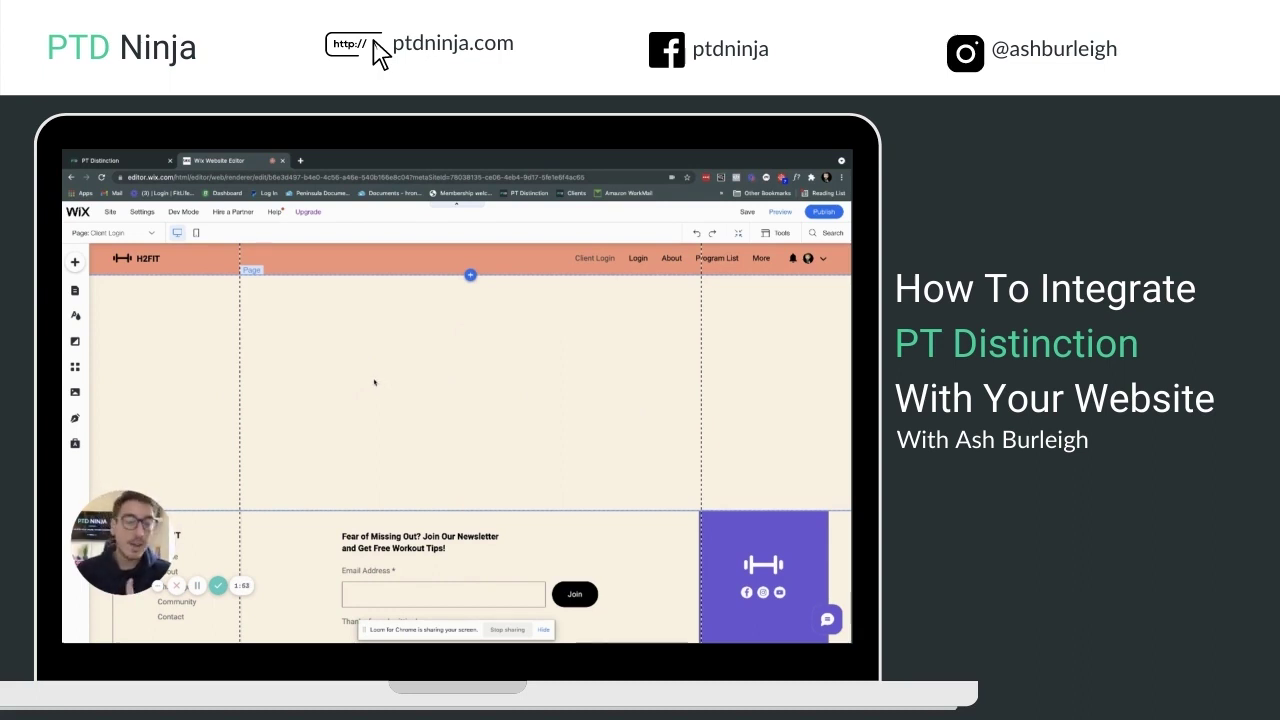
{"action": "left_click", "coordinate": [208, 348]}
{"action": "left_click", "coordinate": [218, 326]}
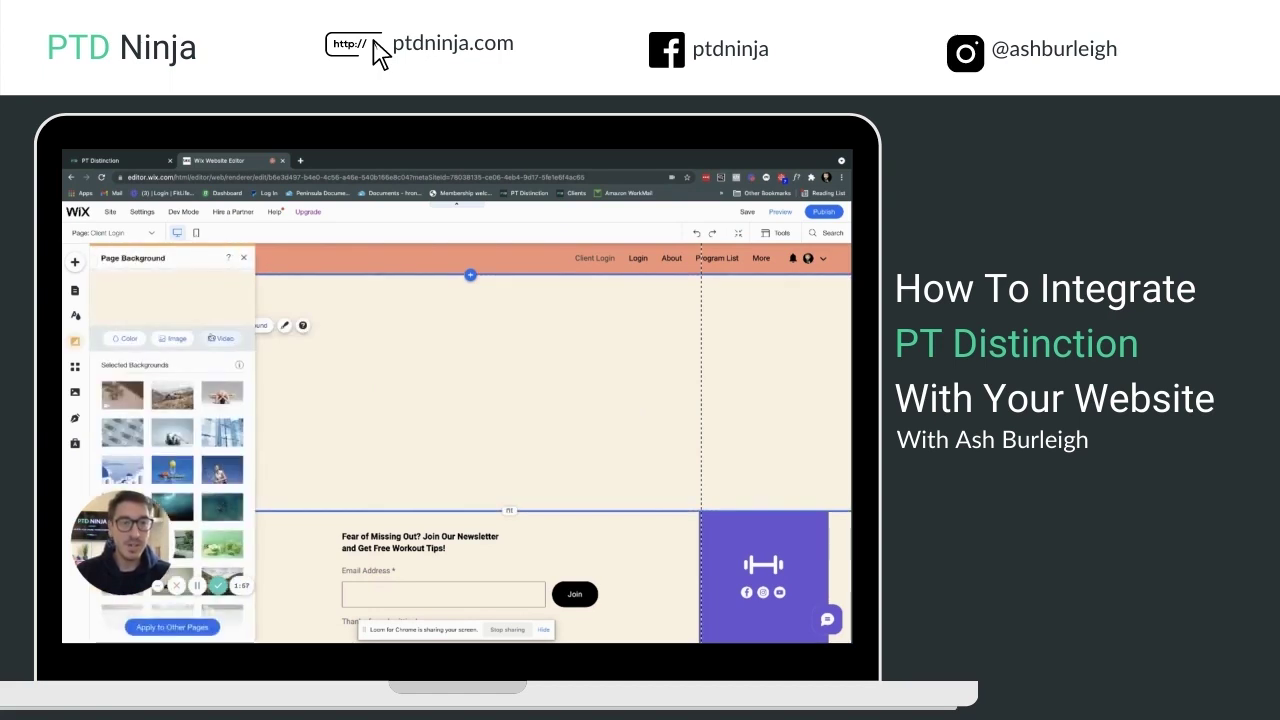
{"action": "left_click", "coordinate": [130, 340]}
{"action": "left_click", "coordinate": [147, 416]}
{"action": "left_click", "coordinate": [242, 257]}
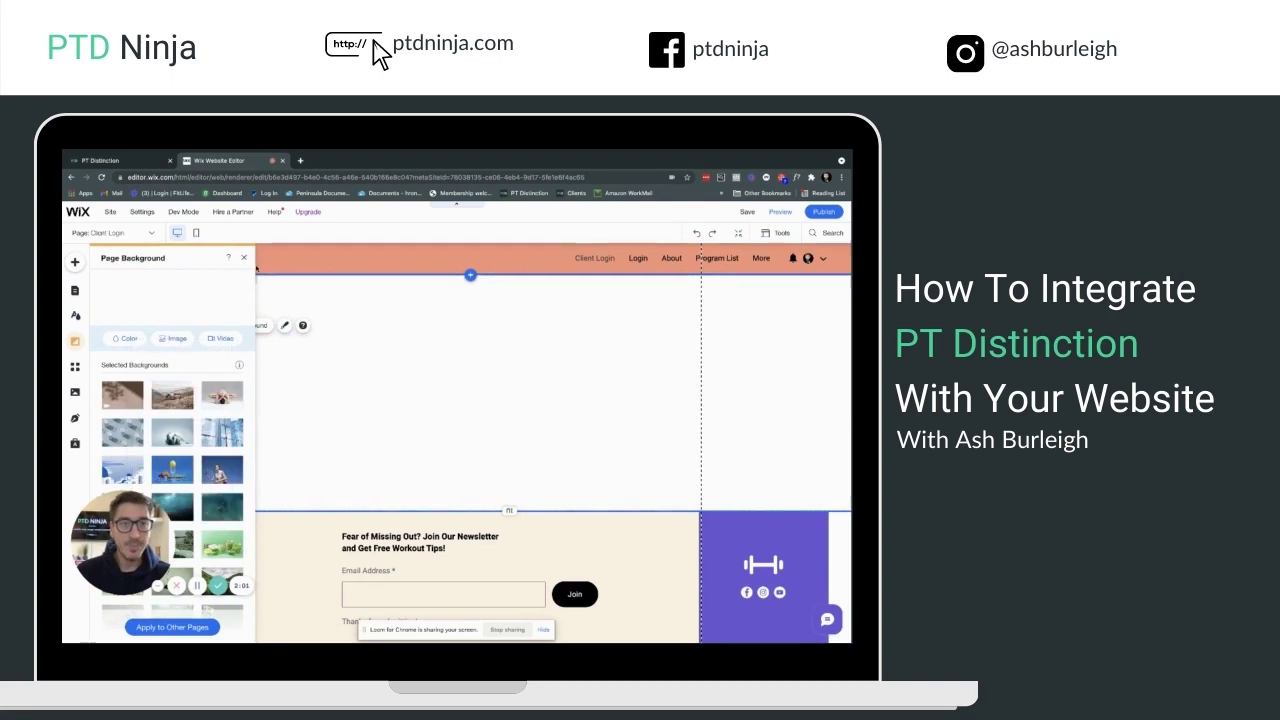
{"action": "left_click", "coordinate": [242, 257]}
{"action": "mouse_move", "coordinate": [848, 378]}
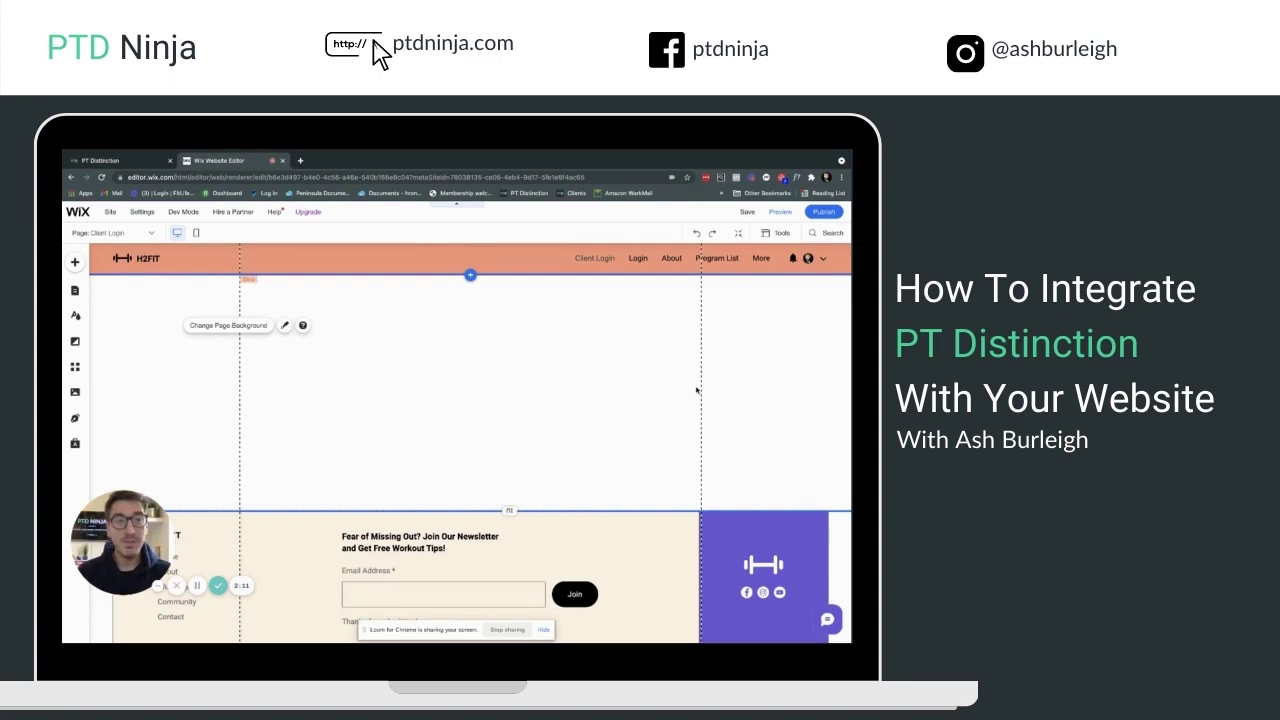
Add an 'Embed a Widget' HTML element from the Add panel's Embed category.
{"action": "left_click", "coordinate": [75, 263]}
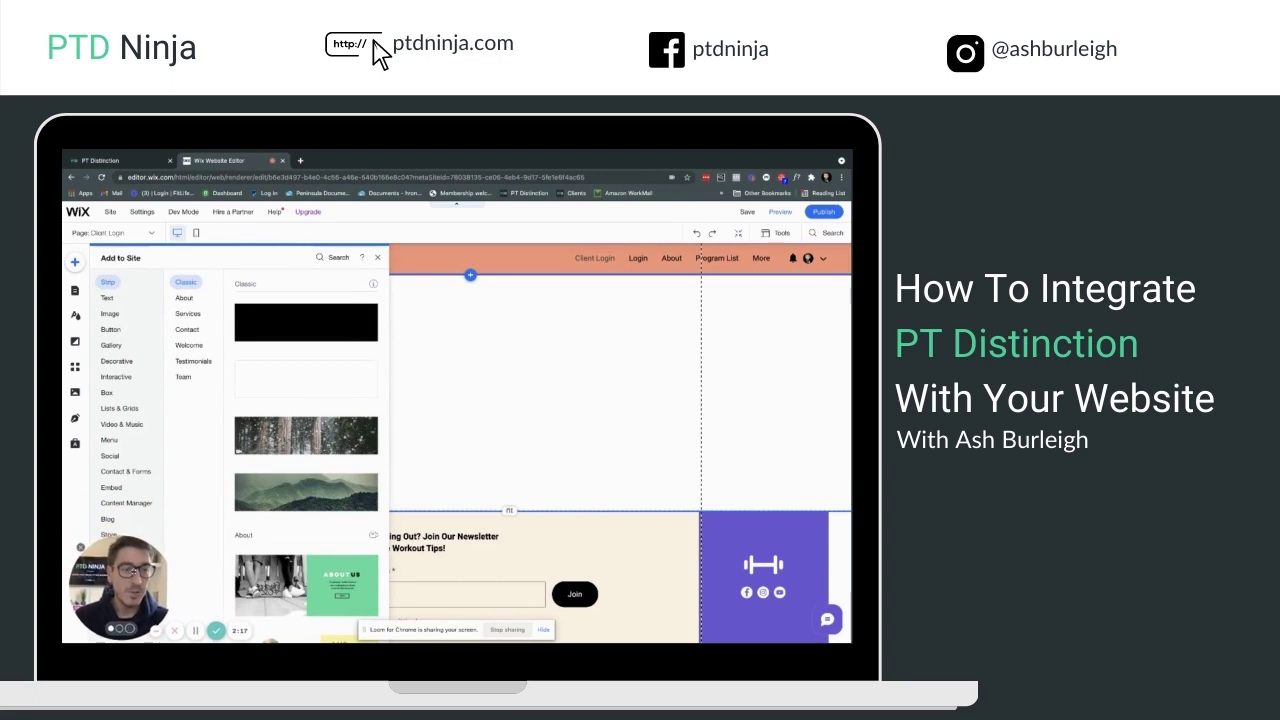
{"action": "left_click", "coordinate": [113, 490]}
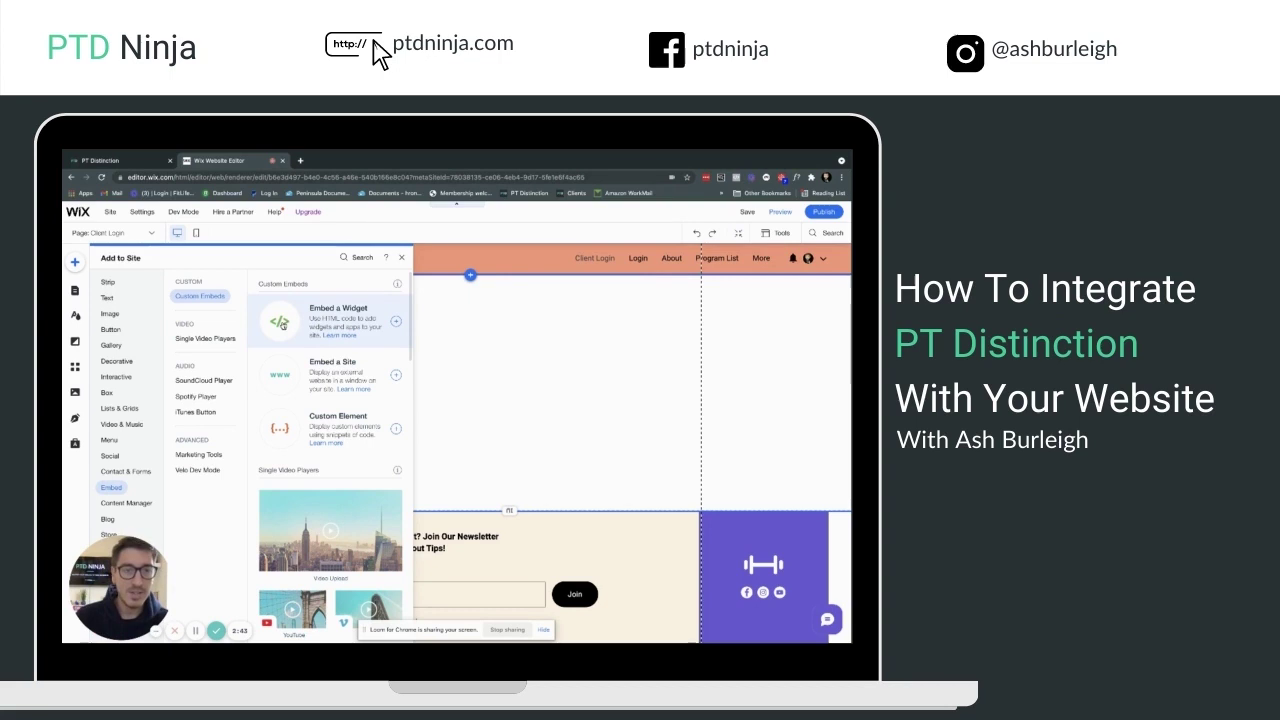
{"action": "left_click", "coordinate": [280, 322]}
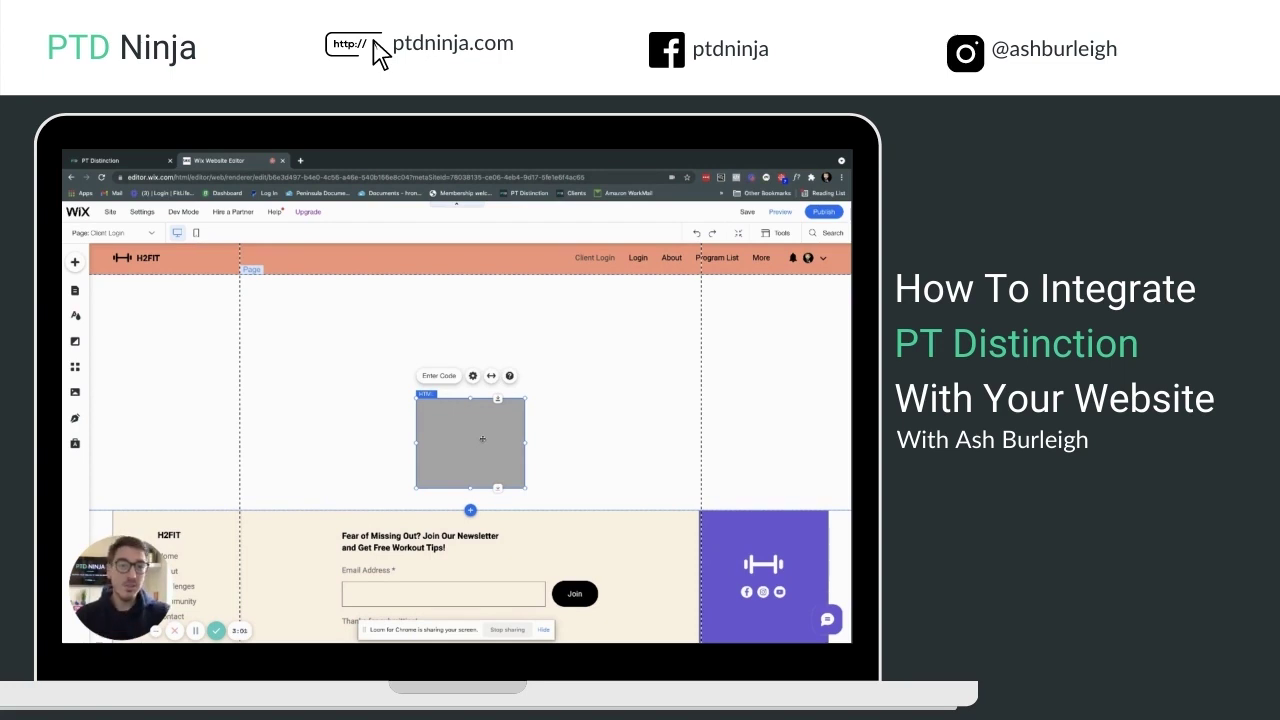
Move the HTML embed box to the page's top-left, enlarge it, and open Enter Code.
{"action": "left_click_drag", "start_coordinate": [482, 446], "coordinate": [714, 337]}
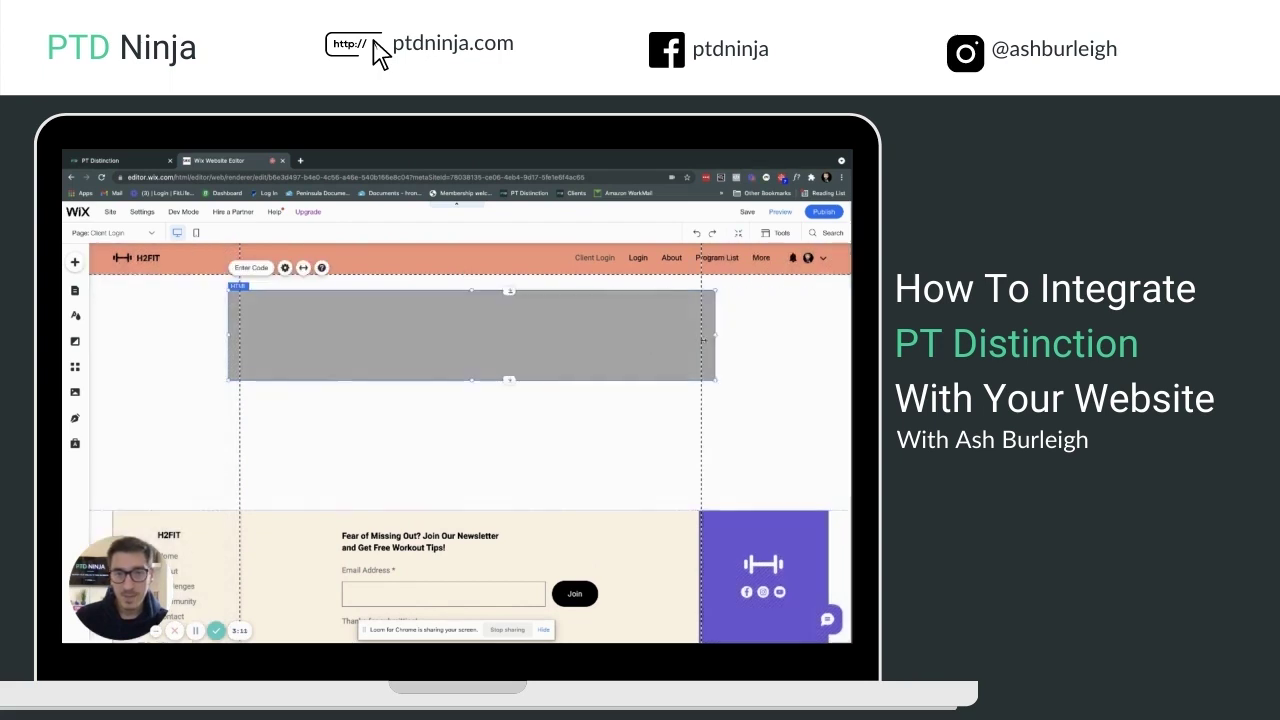
{"action": "left_click_drag", "start_coordinate": [508, 380], "coordinate": [531, 594]}
{"action": "scroll", "coordinate": [531, 560], "scroll_direction": "down", "scroll_amount": 2}
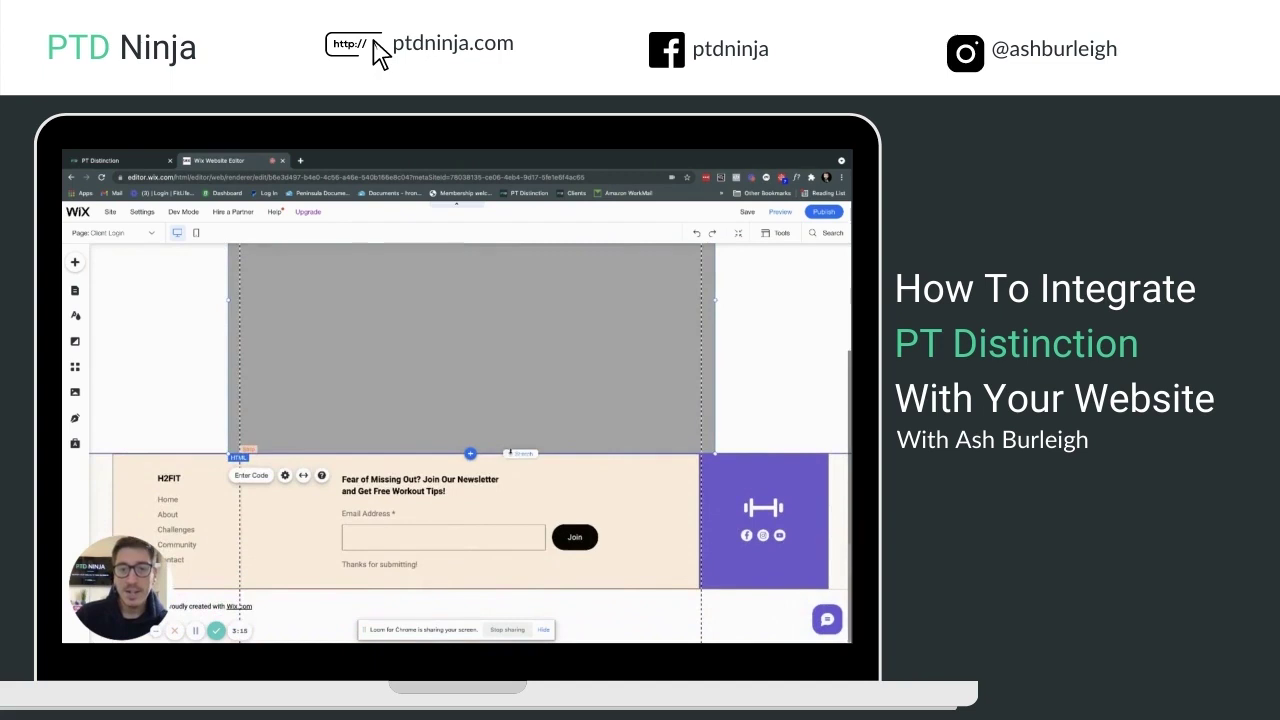
{"action": "scroll", "coordinate": [510, 453], "scroll_direction": "up", "scroll_amount": 2}
{"action": "scroll", "coordinate": [537, 549], "scroll_direction": "down", "scroll_amount": 2}
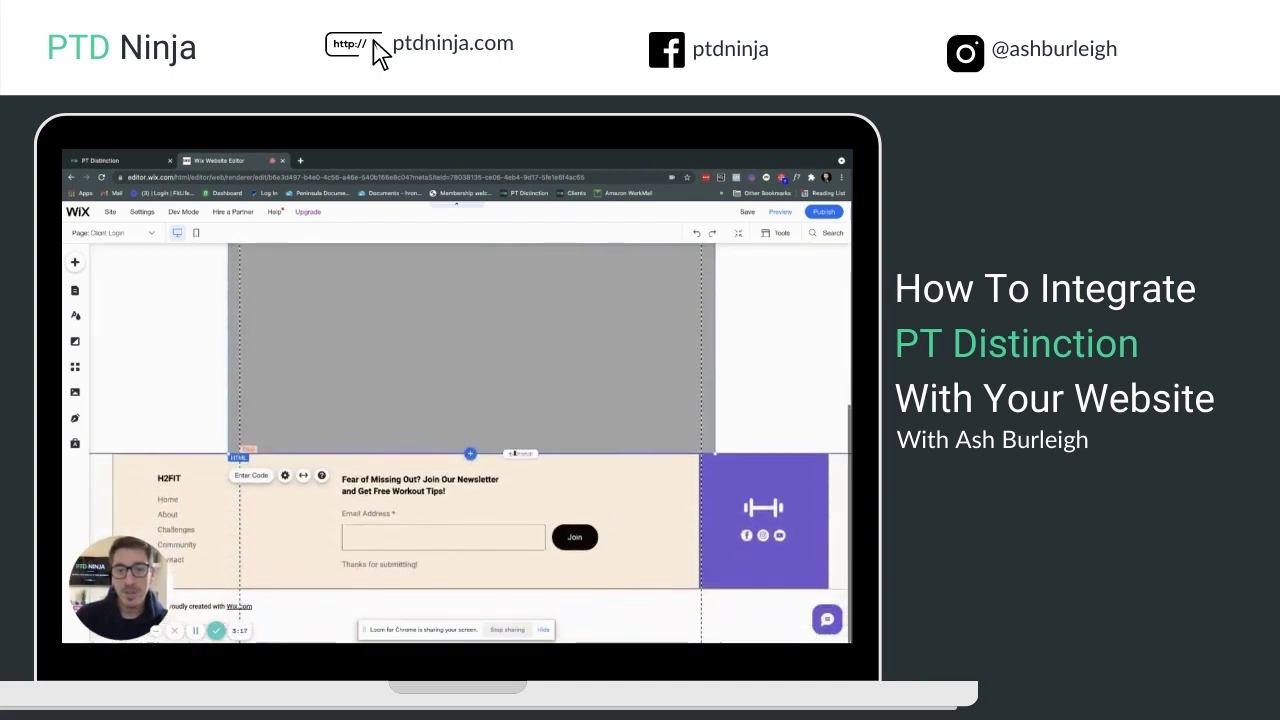
{"action": "scroll", "coordinate": [520, 463], "scroll_direction": "up", "scroll_amount": 3}
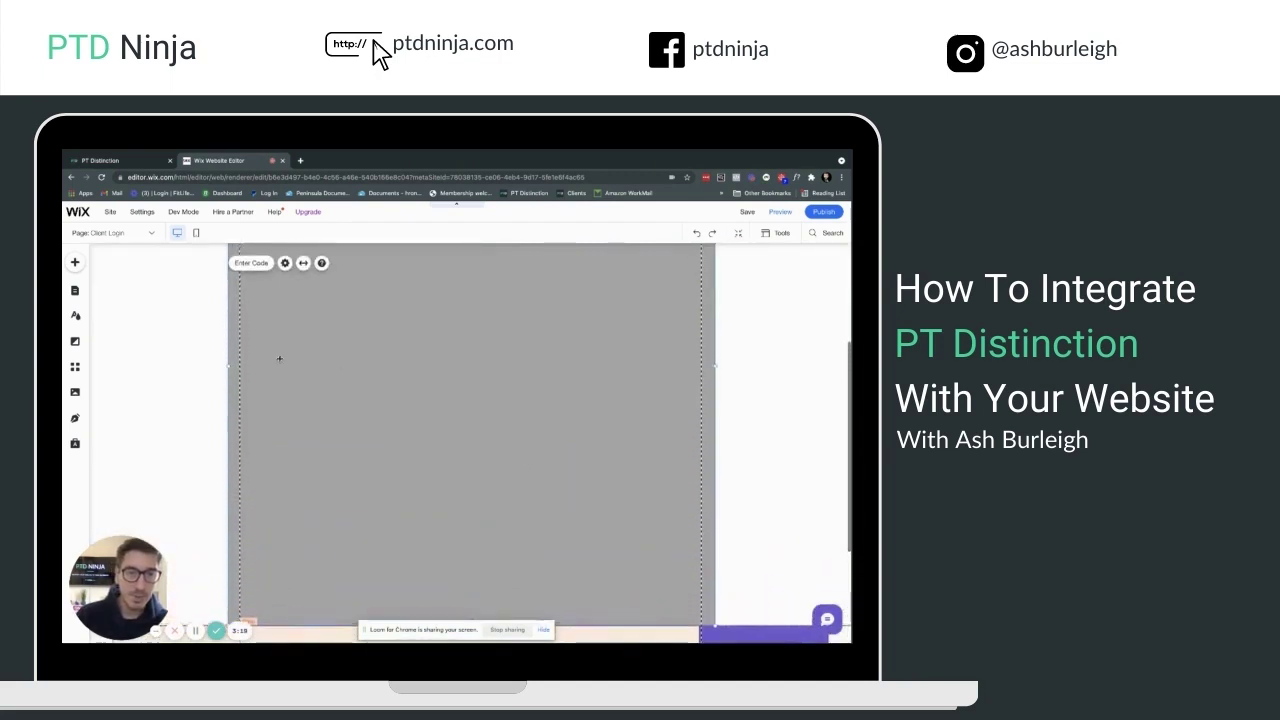
{"action": "scroll", "coordinate": [360, 370], "scroll_direction": "up", "scroll_amount": 1}
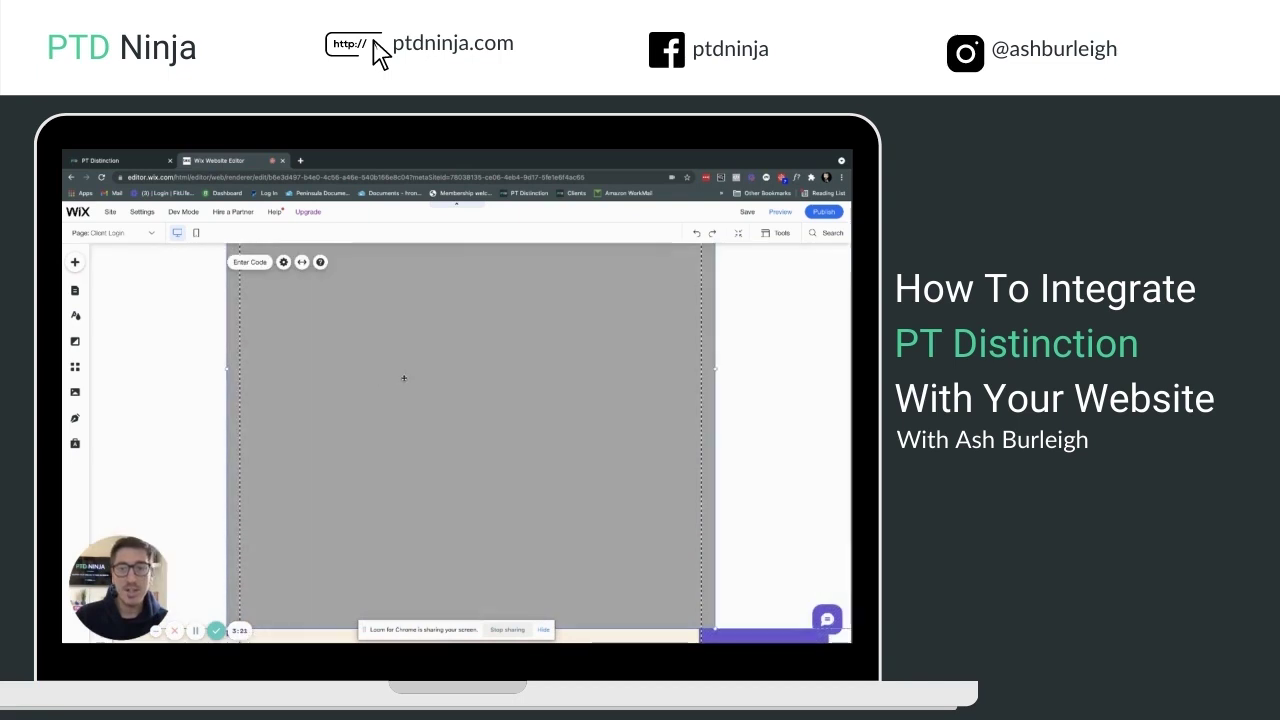
{"action": "scroll", "coordinate": [471, 391], "scroll_direction": "up", "scroll_amount": 2}
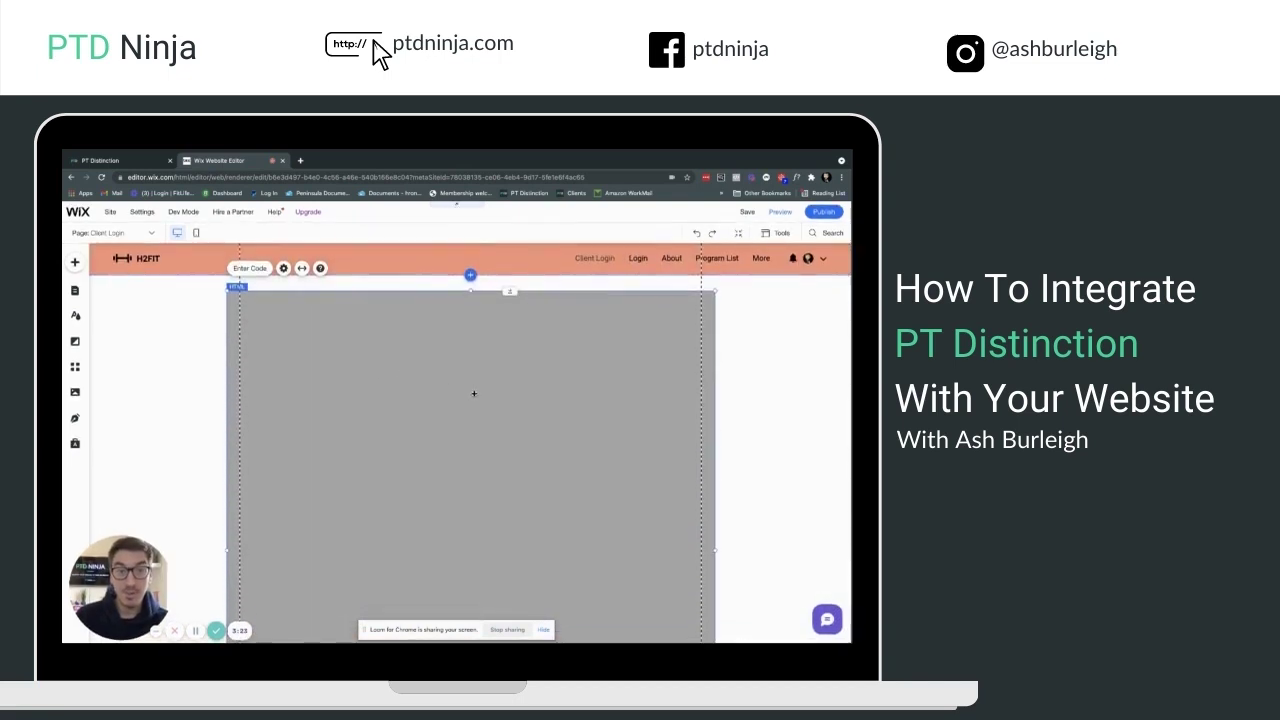
{"action": "scroll", "coordinate": [474, 393], "scroll_direction": "down", "scroll_amount": 3}
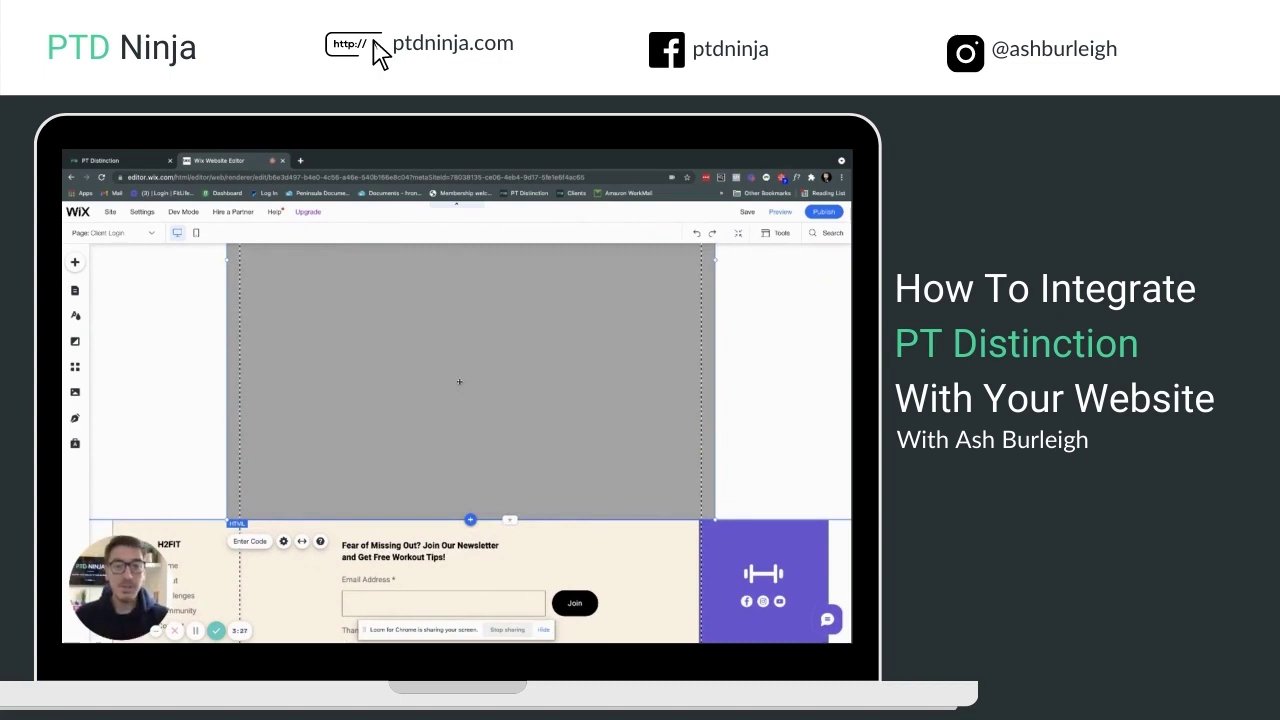
{"action": "scroll", "coordinate": [460, 381], "scroll_direction": "up", "scroll_amount": 3}
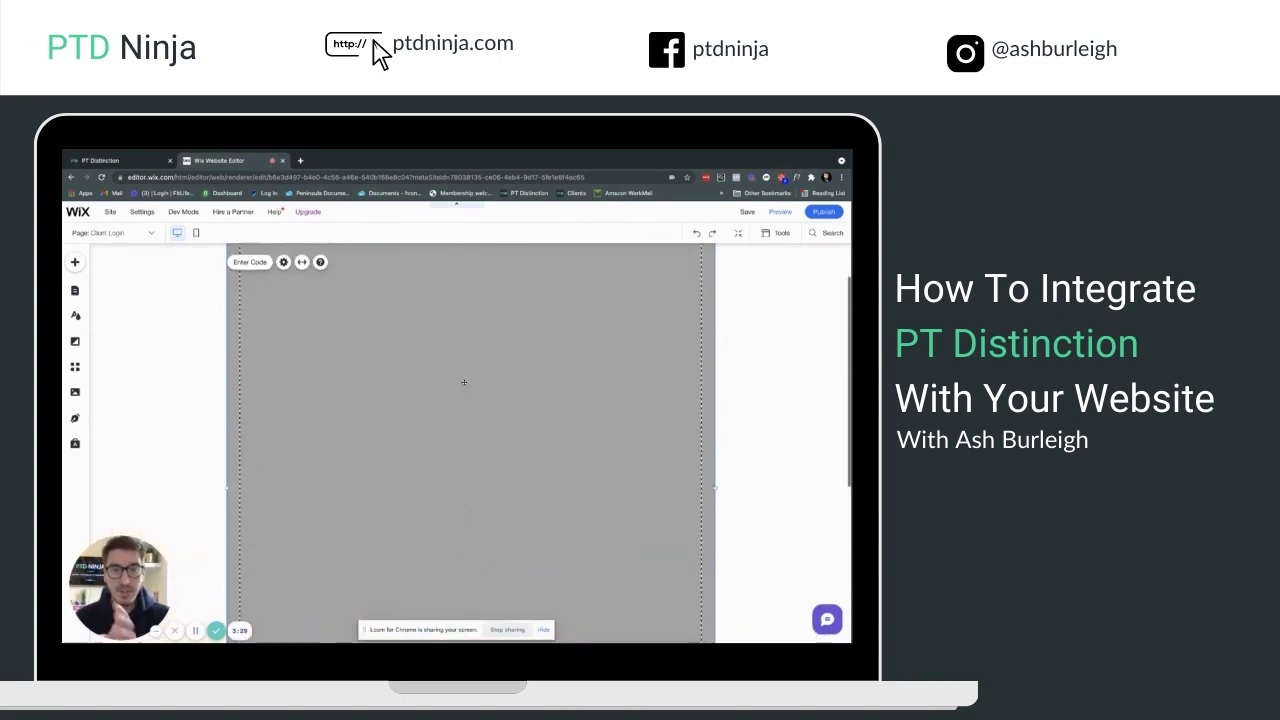
{"action": "scroll", "coordinate": [464, 382], "scroll_direction": "up", "scroll_amount": 1}
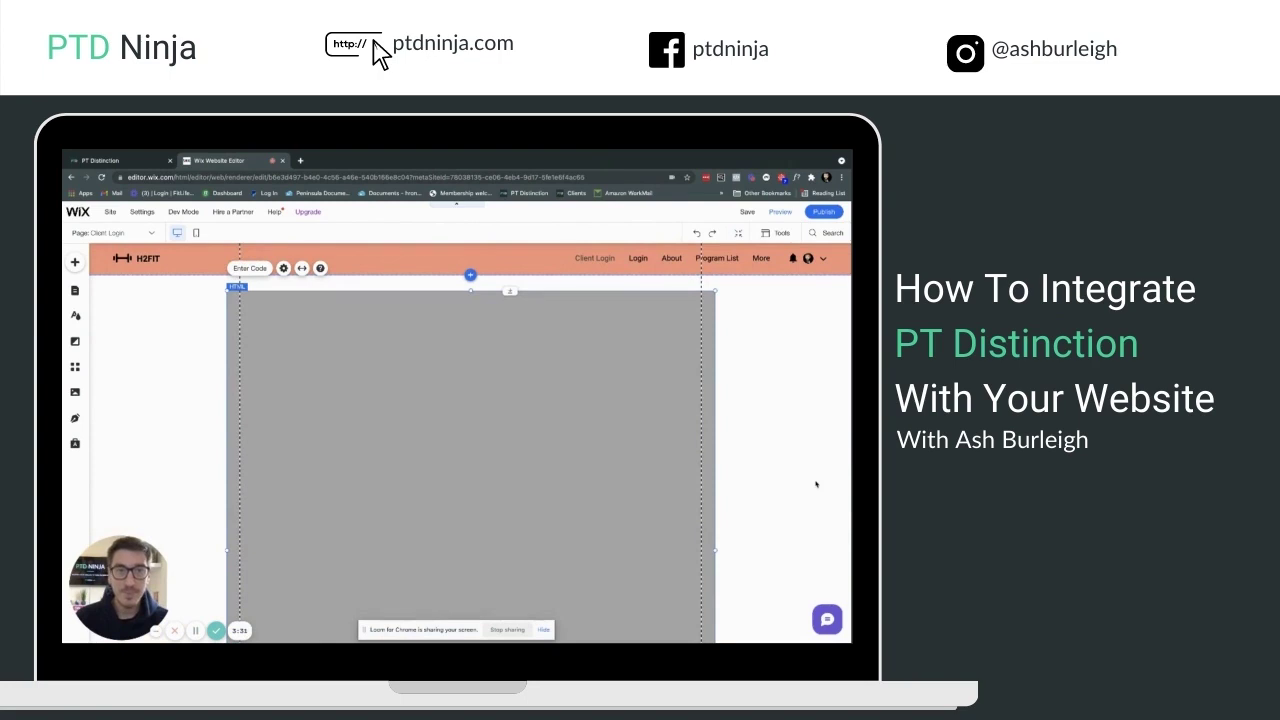
{"action": "left_click", "coordinate": [255, 270]}
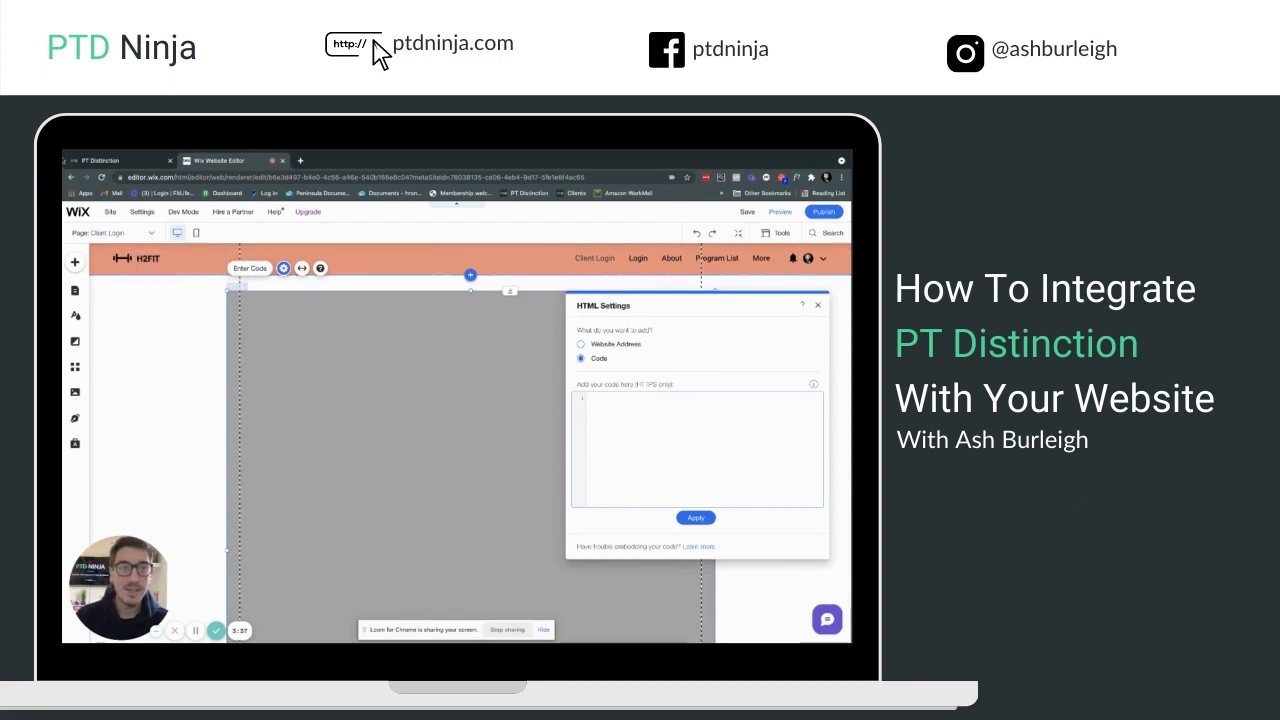
Copy the full embed code from PT Distinction's Embed Code page.
{"action": "left_click", "coordinate": [100, 160]}
{"action": "left_click_drag", "start_coordinate": [397, 367], "coordinate": [469, 390]}
{"action": "right_click", "coordinate": [437, 403]}
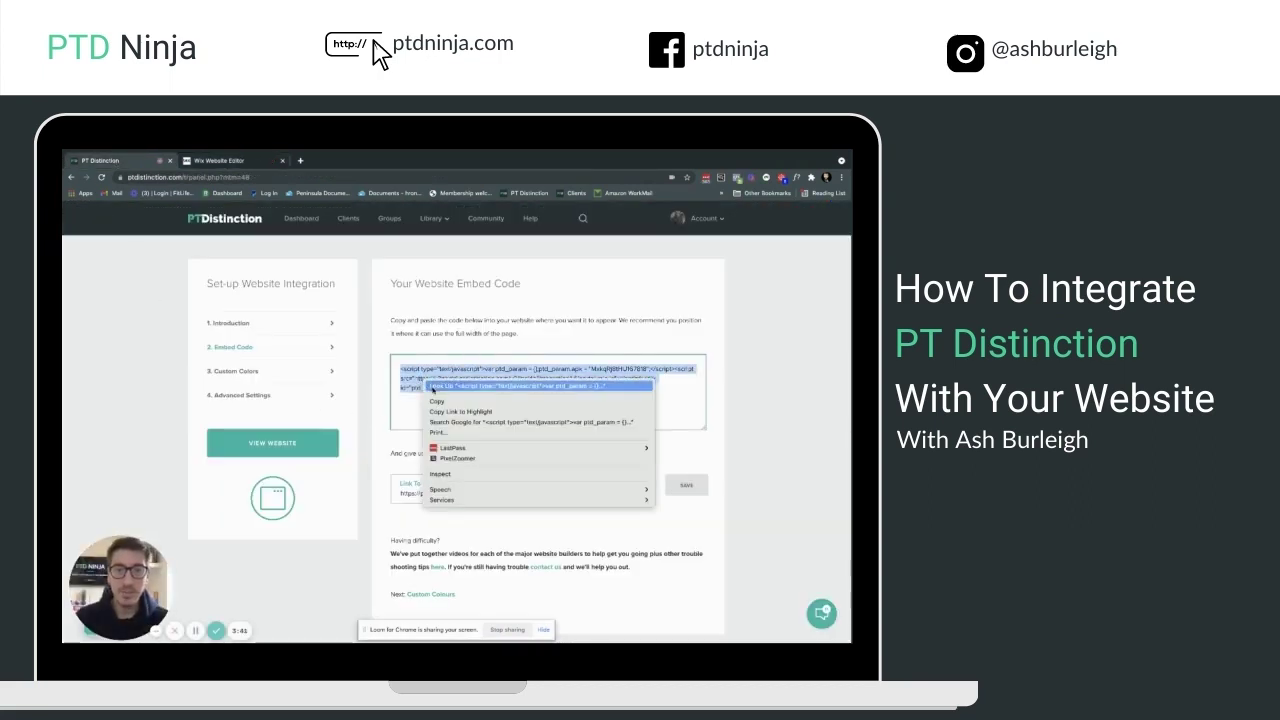
{"action": "left_click", "coordinate": [470, 466]}
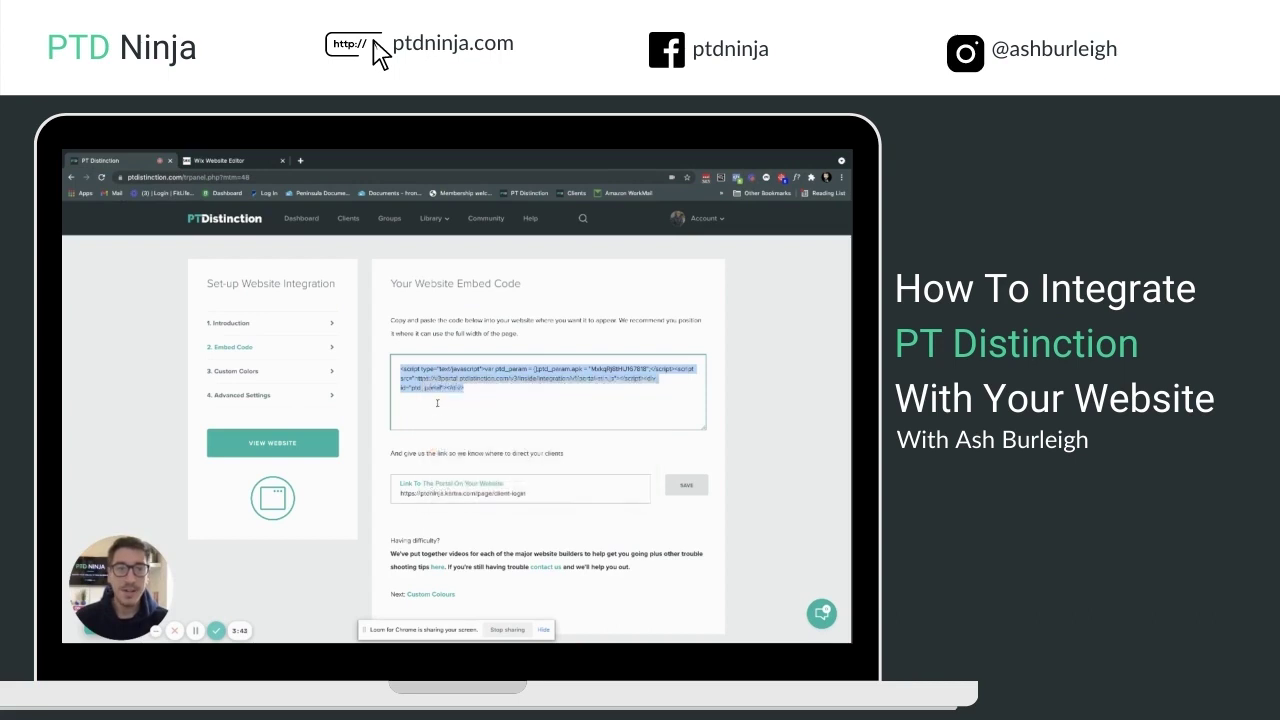
Paste the embed code into the HTML Settings code box and apply it with Update.
{"action": "left_click", "coordinate": [228, 160]}
{"action": "left_click", "coordinate": [601, 398]}
{"action": "key", "text": "ctrl+v"}
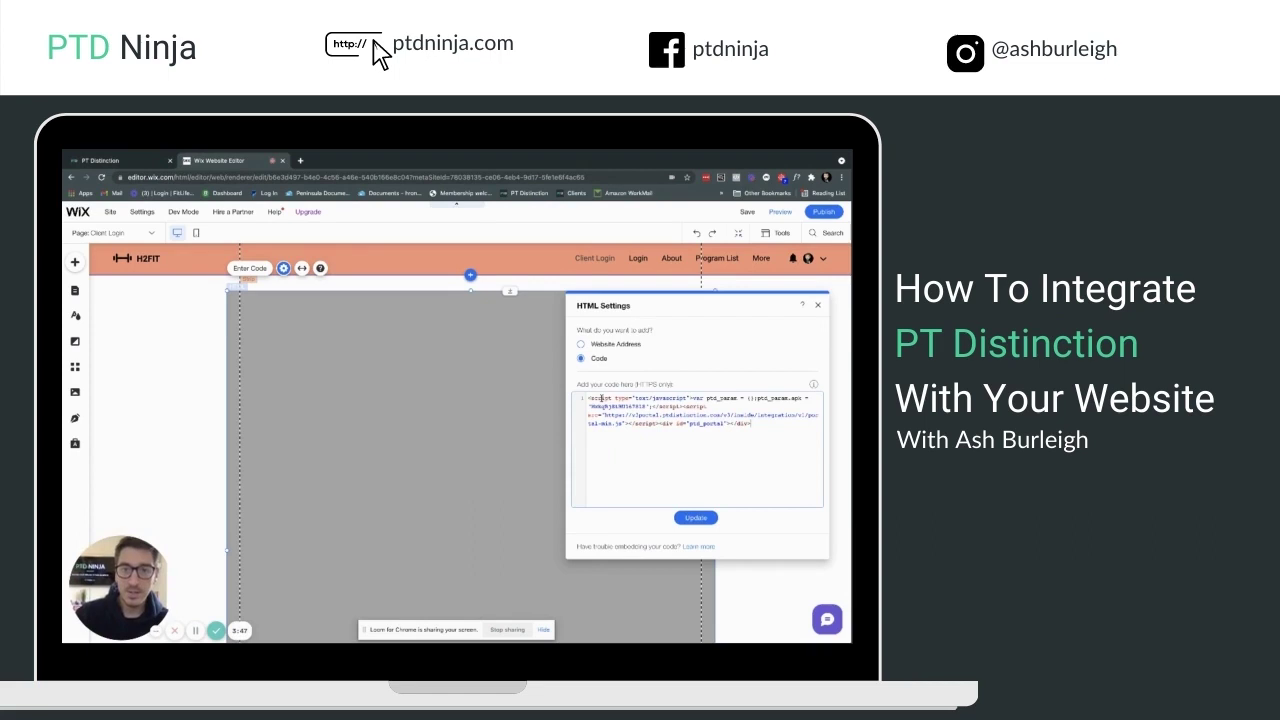
{"action": "left_click", "coordinate": [695, 517]}
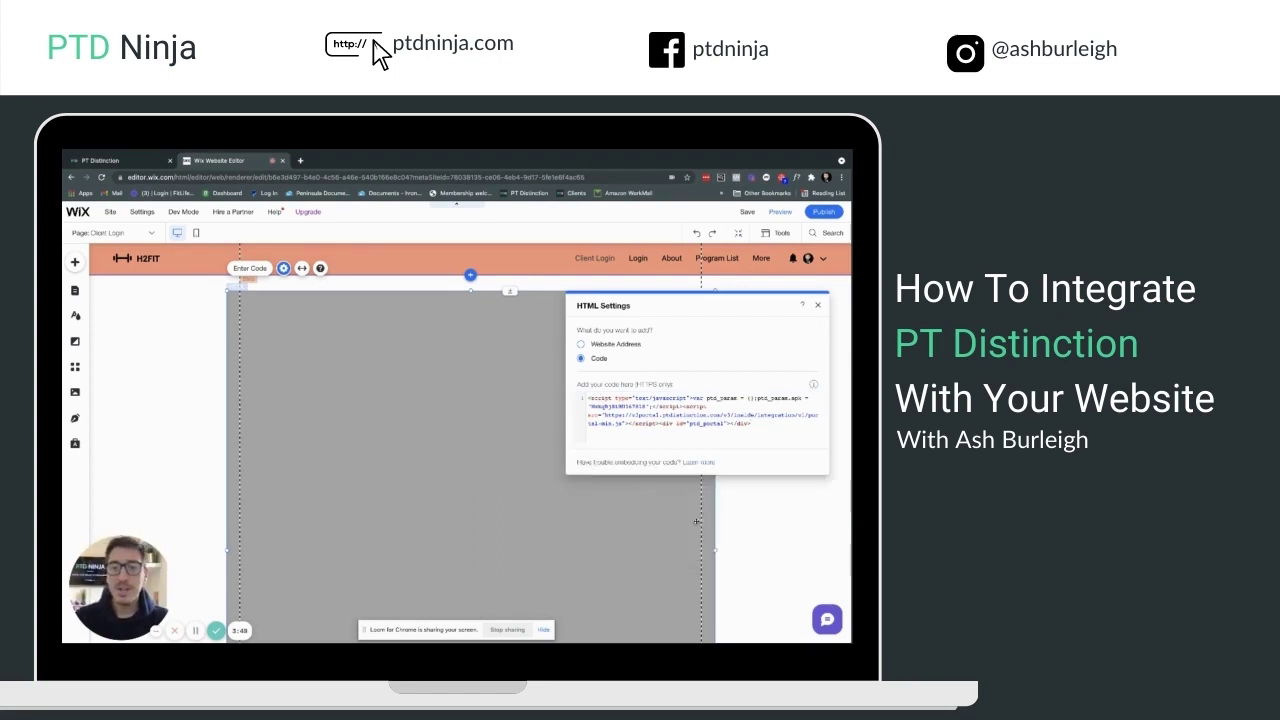
Close HTML Settings and adjust the login embed's left and right edges to the page guides.
{"action": "left_click", "coordinate": [819, 308]}
{"action": "scroll", "coordinate": [731, 449], "scroll_direction": "down", "scroll_amount": 1}
{"action": "scroll", "coordinate": [731, 449], "scroll_direction": "up", "scroll_amount": 1}
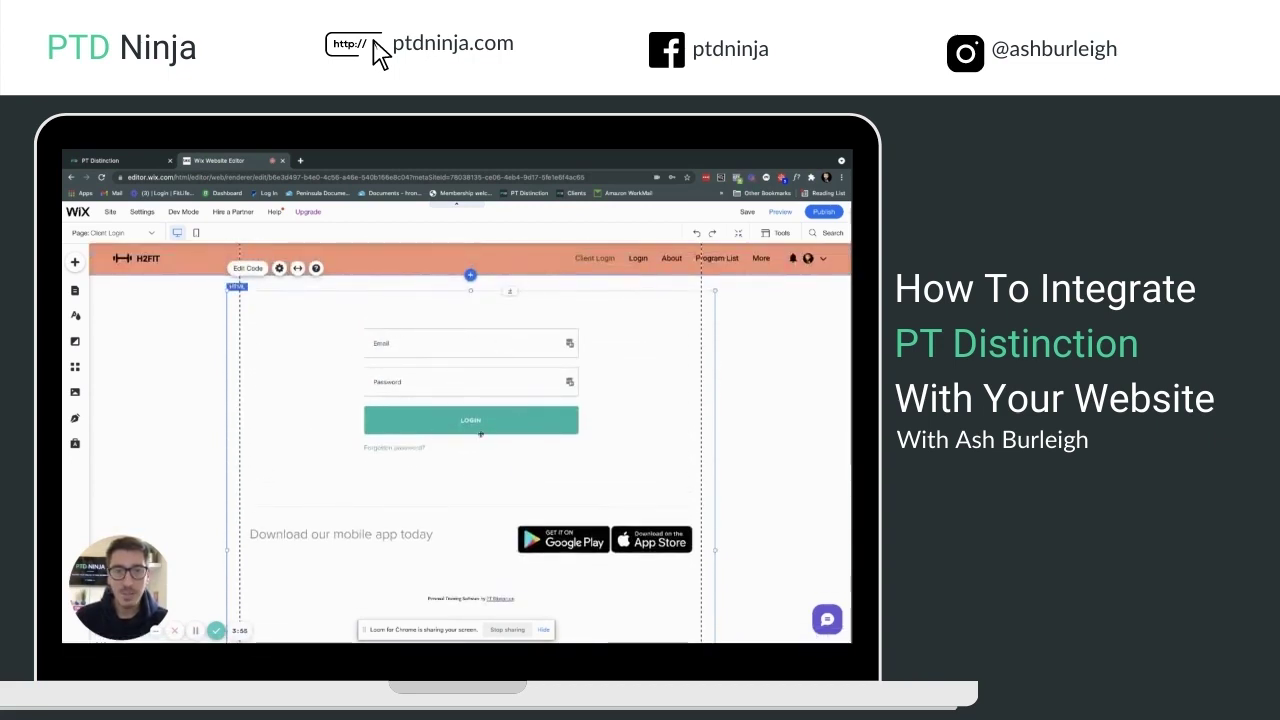
{"action": "scroll", "coordinate": [291, 533], "scroll_direction": "down", "scroll_amount": 1}
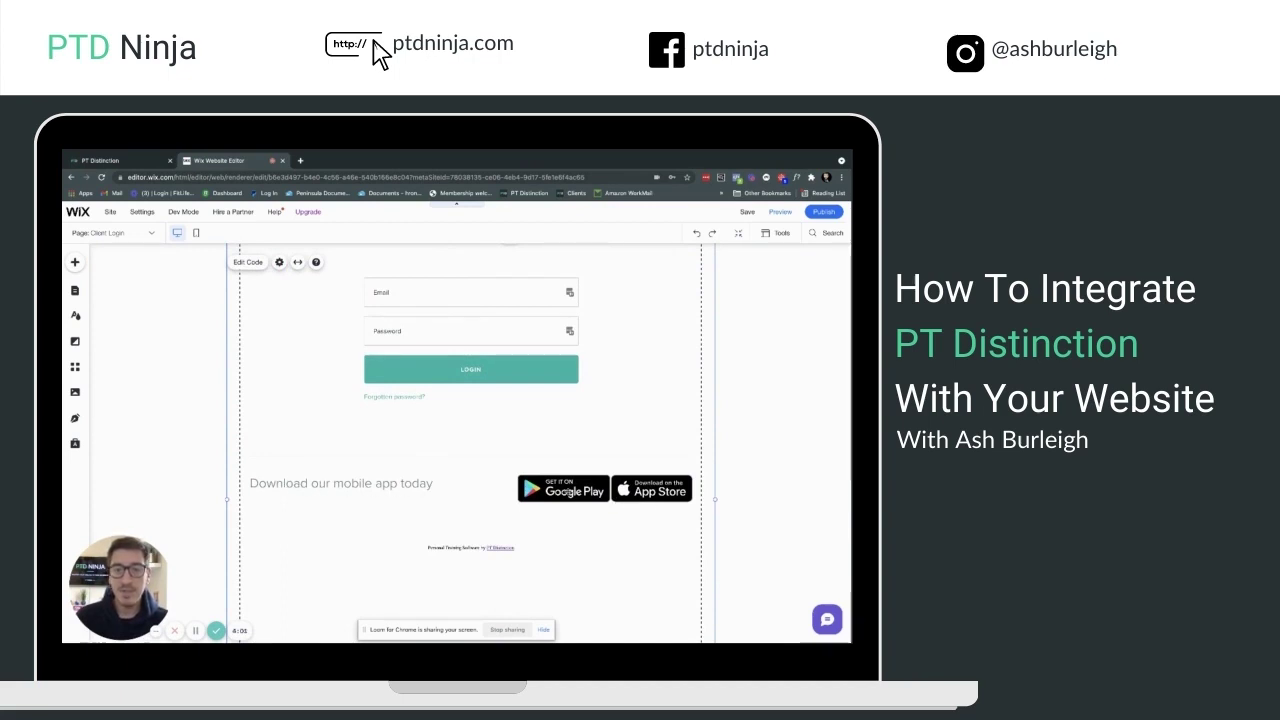
{"action": "left_click_drag", "start_coordinate": [227, 501], "coordinate": [239, 503]}
{"action": "left_click_drag", "start_coordinate": [714, 499], "coordinate": [701, 500]}
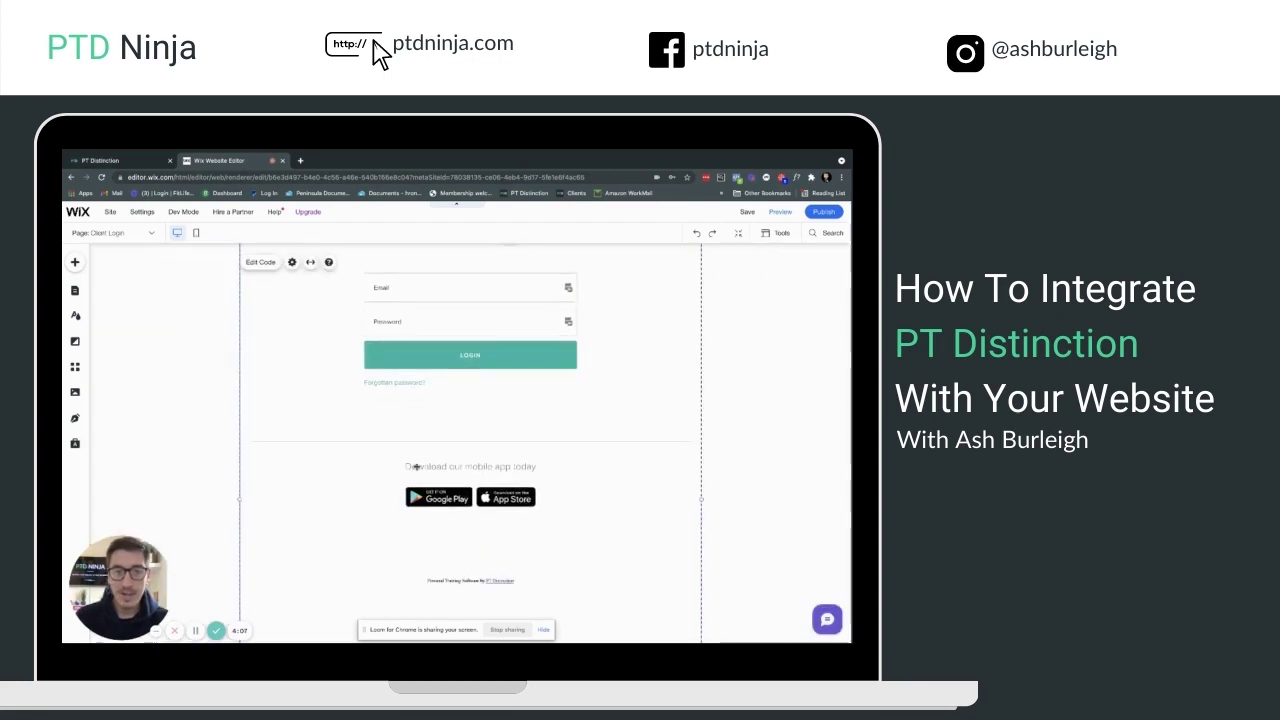
{"action": "scroll", "coordinate": [500, 510], "scroll_direction": "up", "scroll_amount": 2}
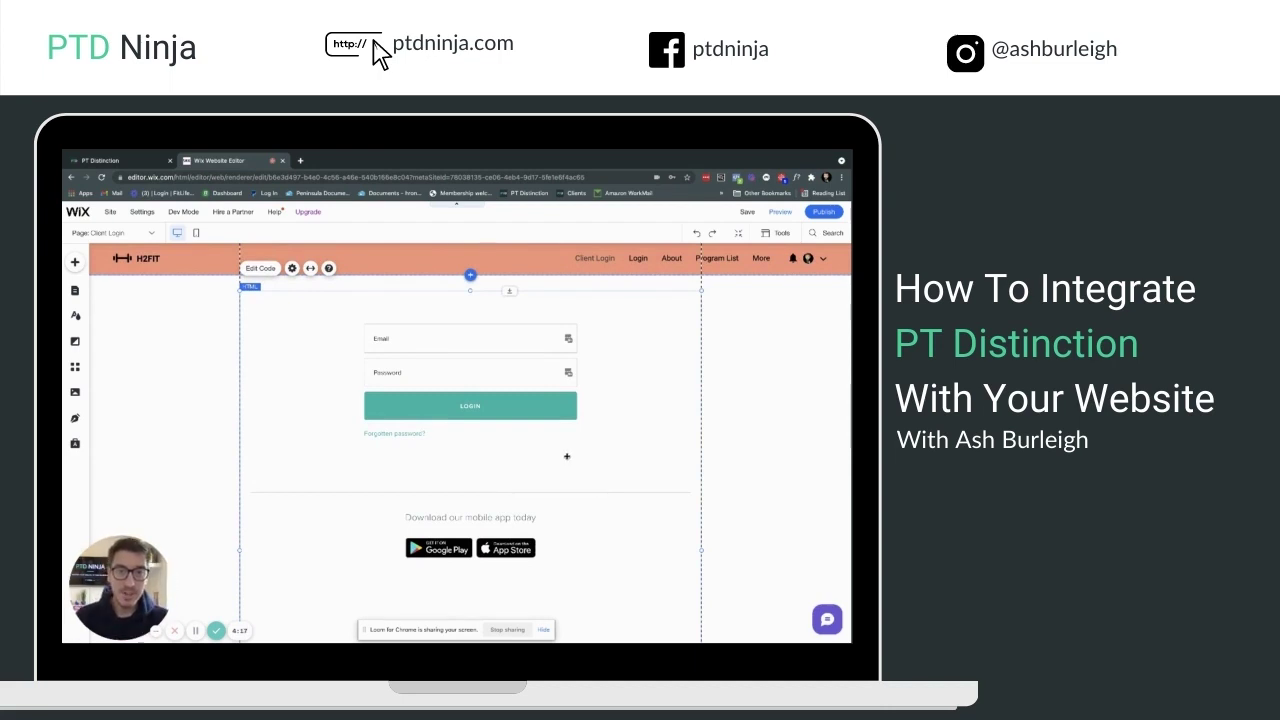
{"action": "scroll", "coordinate": [572, 459], "scroll_direction": "down", "scroll_amount": 2}
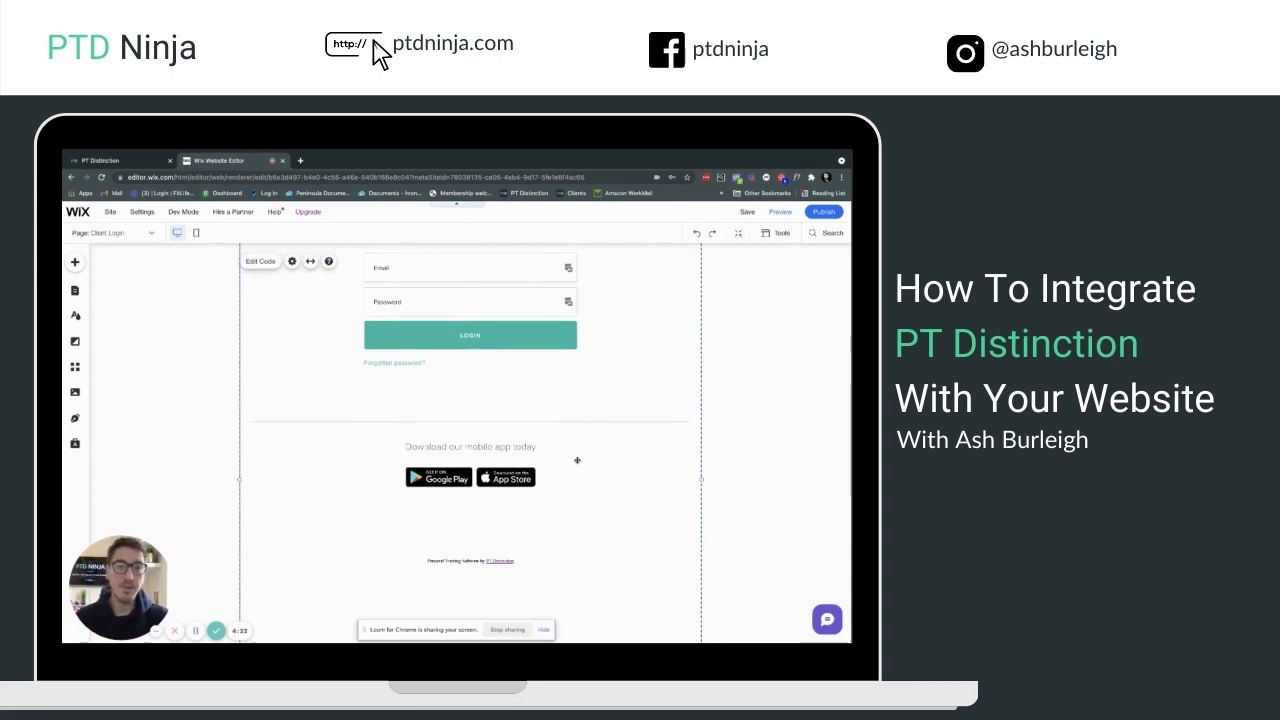
{"action": "left_click_drag", "start_coordinate": [239, 479], "coordinate": [222, 480]}
{"action": "left_click_drag", "start_coordinate": [705, 480], "coordinate": [716, 479]}
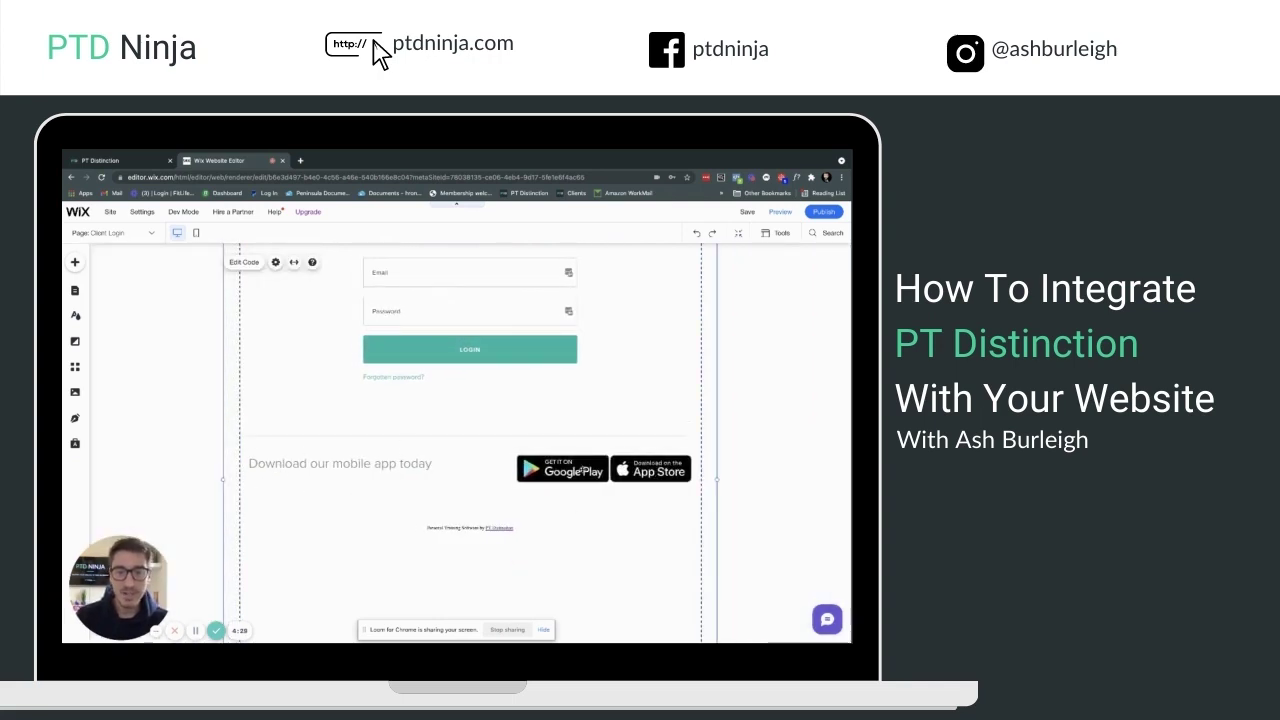
{"action": "scroll", "coordinate": [651, 426], "scroll_direction": "up", "scroll_amount": 1}
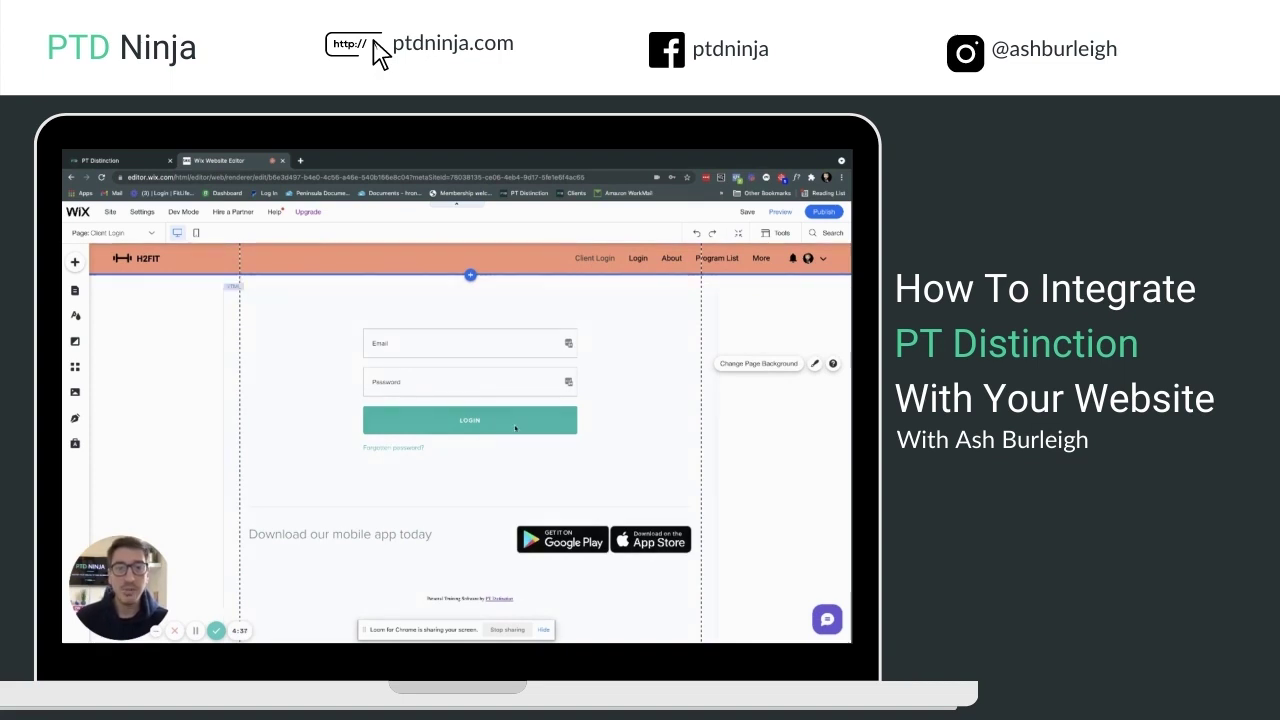
{"action": "left_click", "coordinate": [126, 161]}
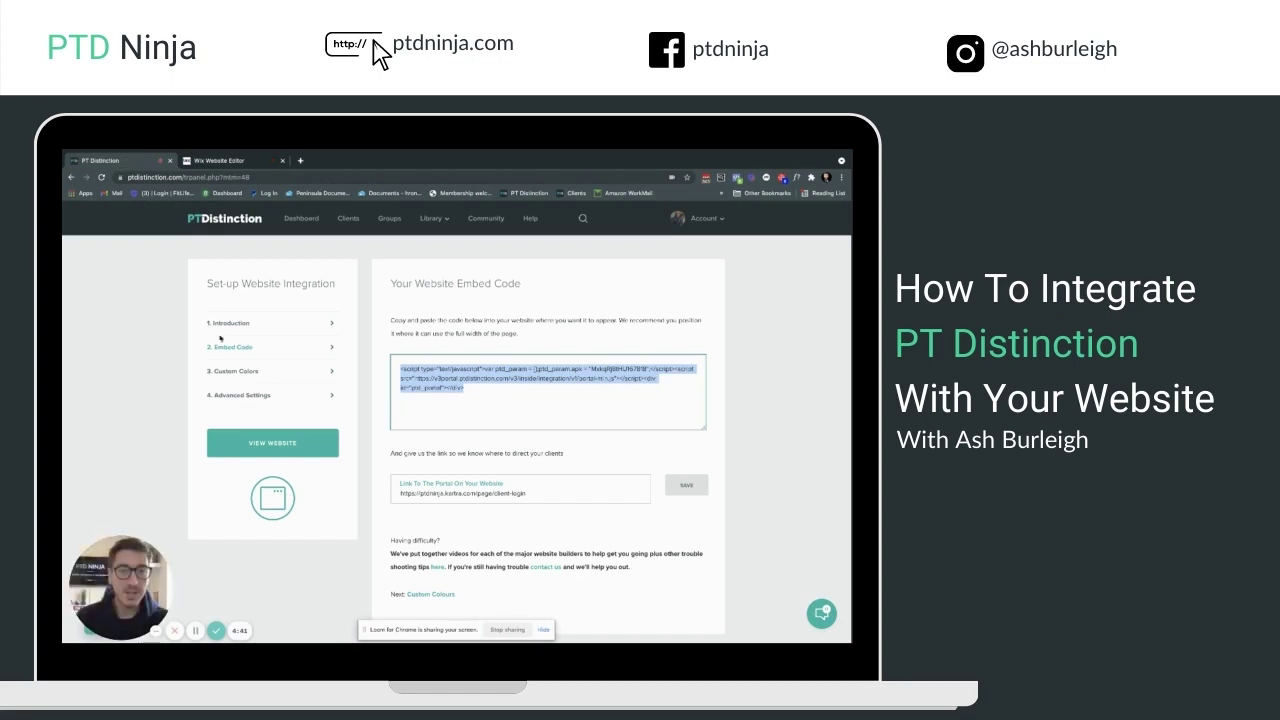
Look at PT Distinction's Custom Colors step, leaving the light colour unchanged.
{"action": "left_click", "coordinate": [257, 371]}
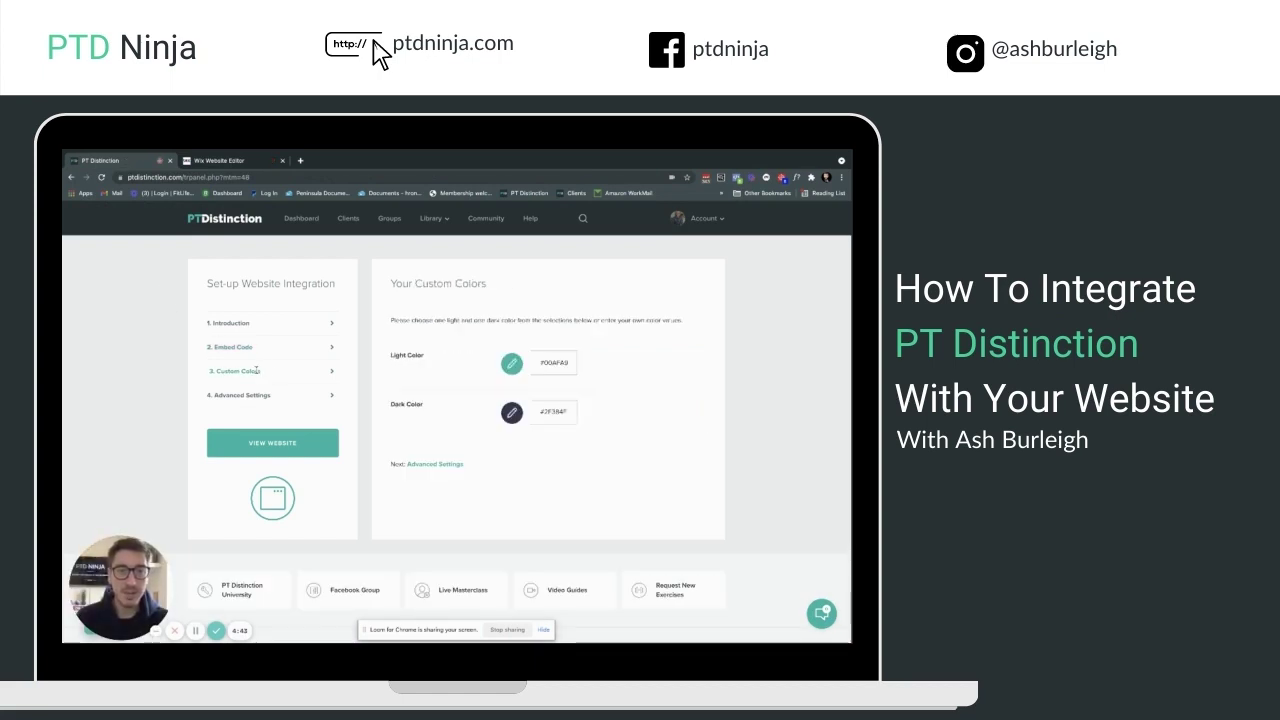
{"action": "left_click", "coordinate": [511, 363]}
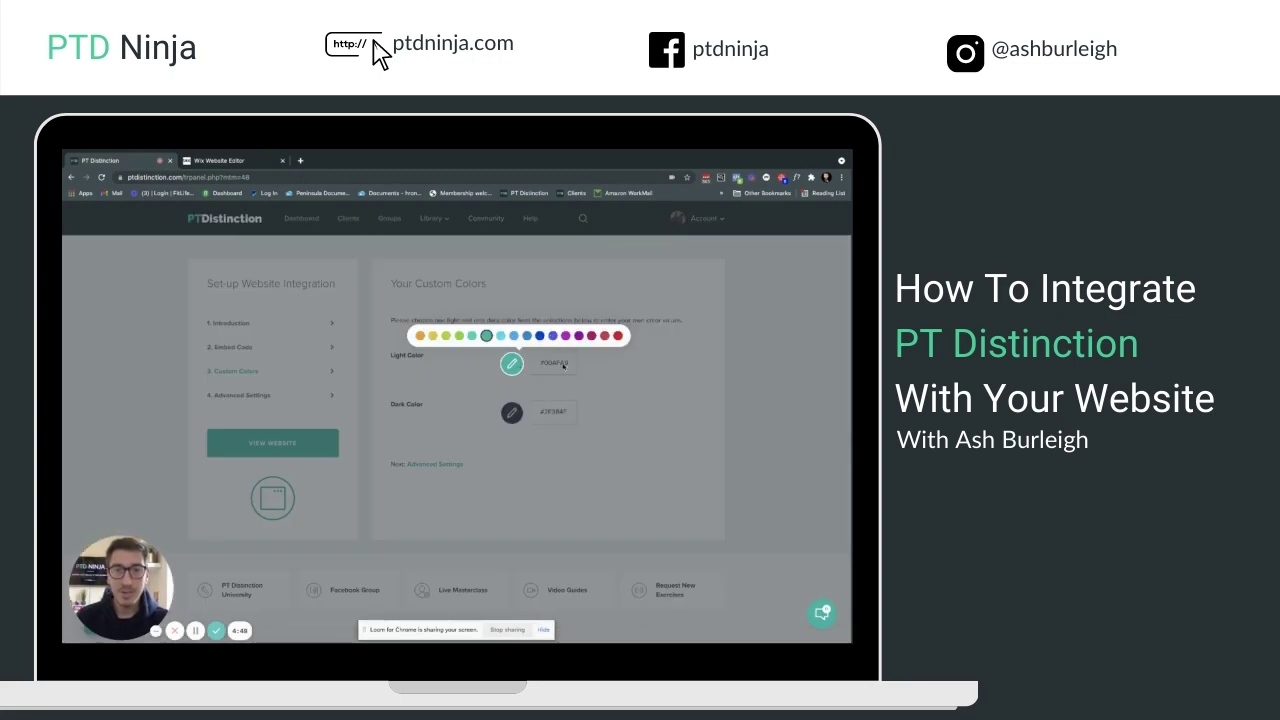
{"action": "left_click", "coordinate": [522, 372]}
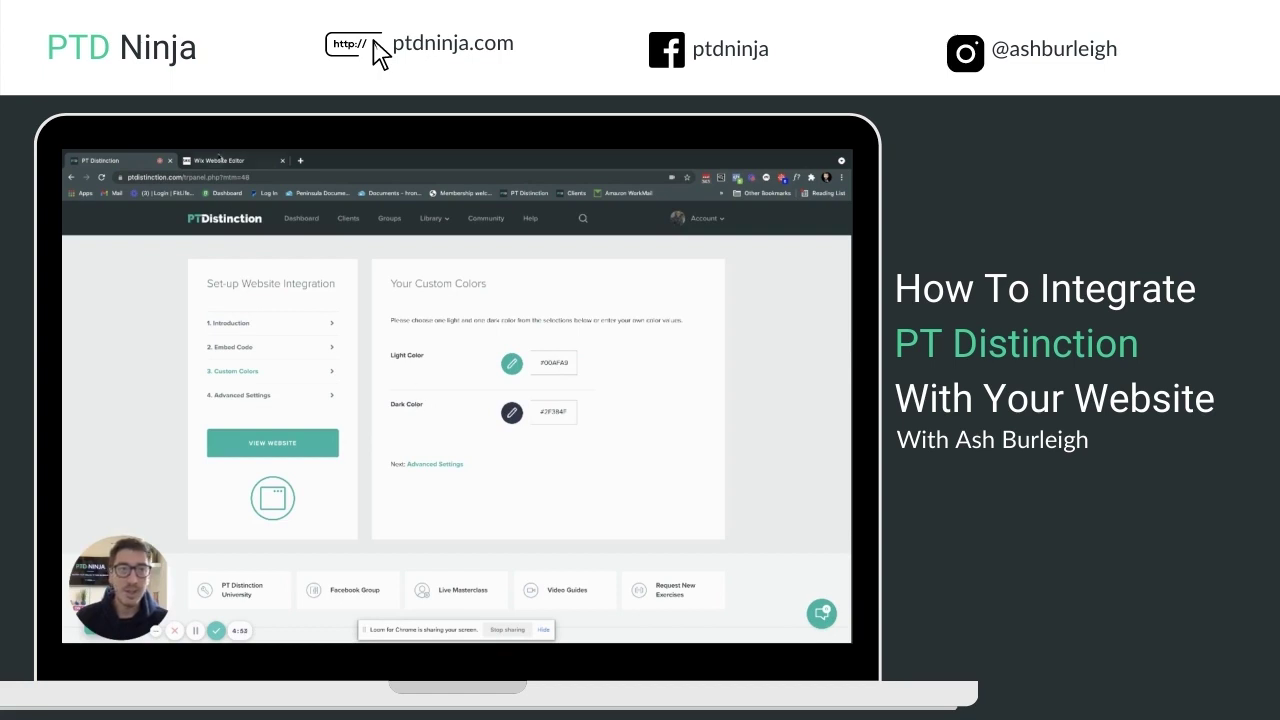
{"action": "left_click", "coordinate": [218, 160]}
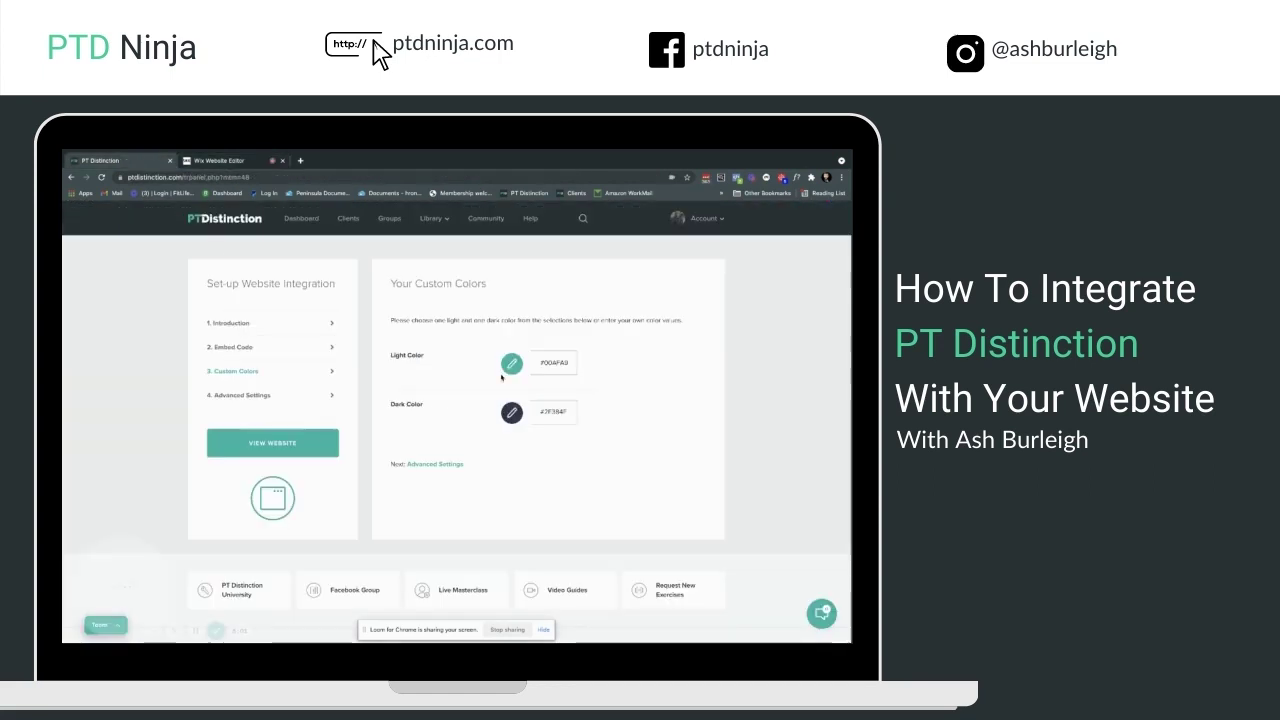
On Advanced Settings, uncheck 'Include links to apps in footer'.
{"action": "left_click", "coordinate": [258, 399]}
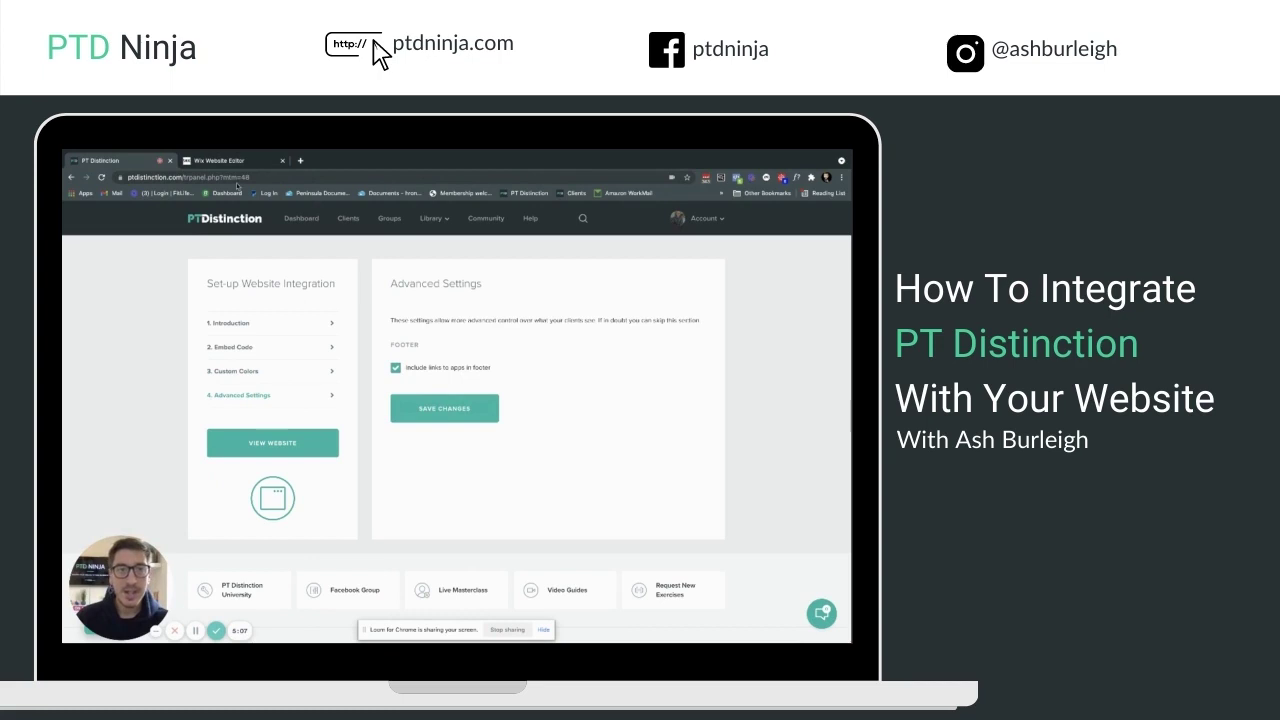
{"action": "left_click", "coordinate": [220, 160]}
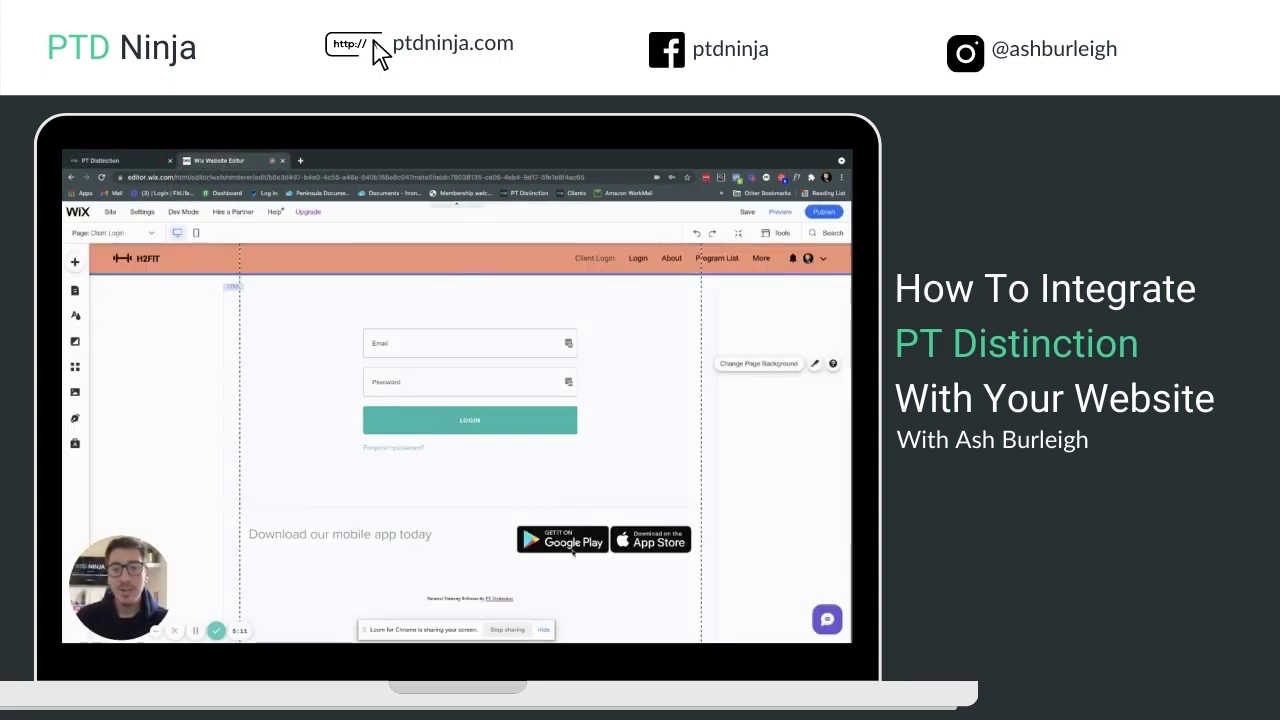
{"action": "left_click", "coordinate": [100, 160]}
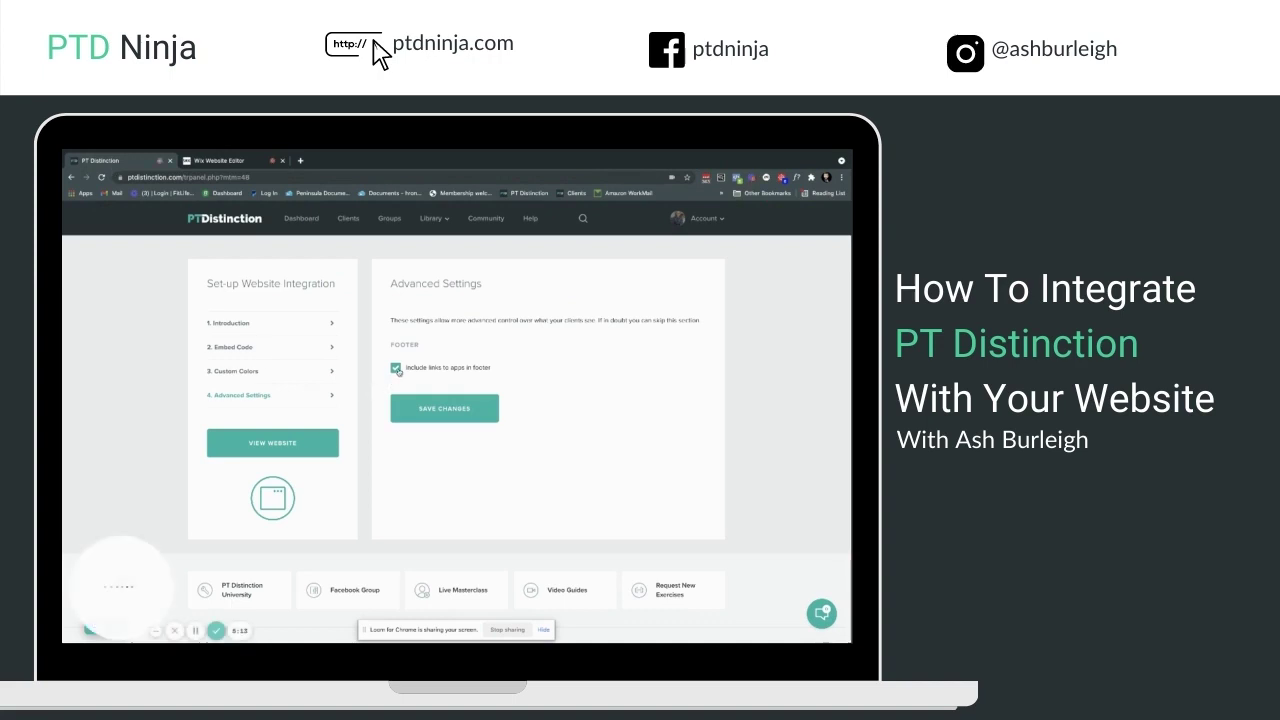
{"action": "left_click", "coordinate": [444, 409]}
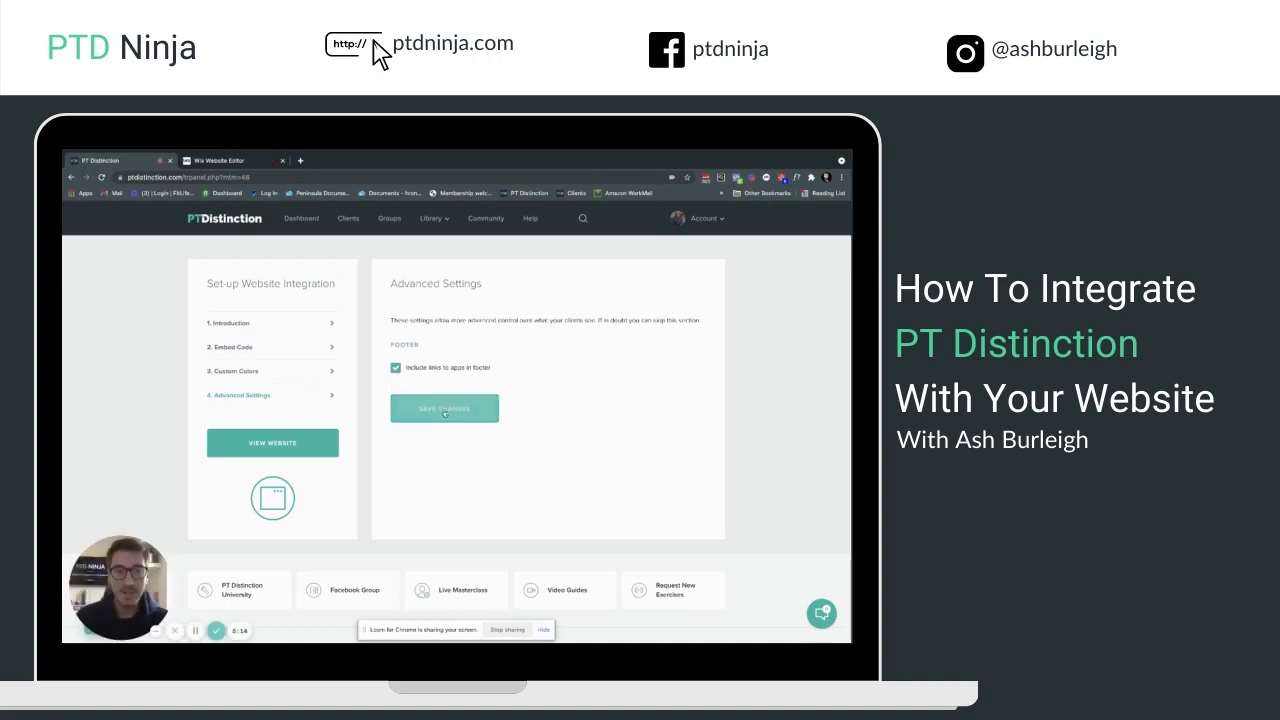
{"action": "left_click", "coordinate": [396, 369]}
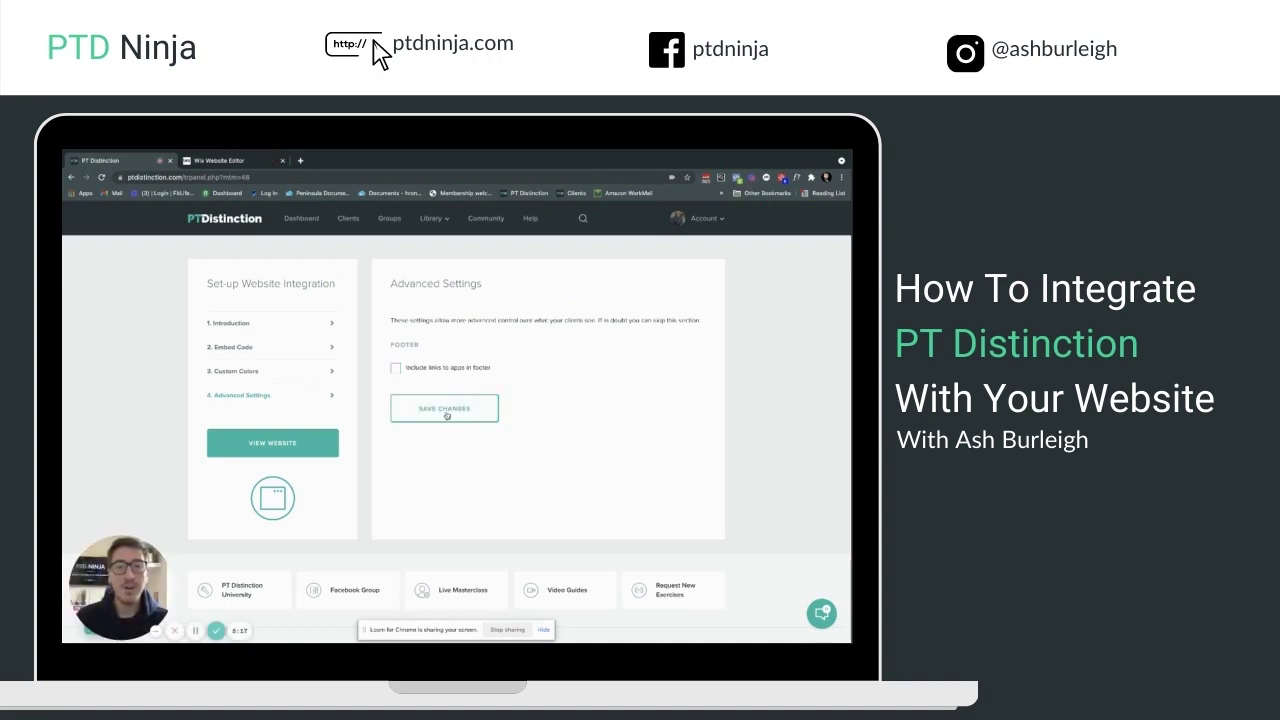
{"action": "left_click", "coordinate": [220, 160]}
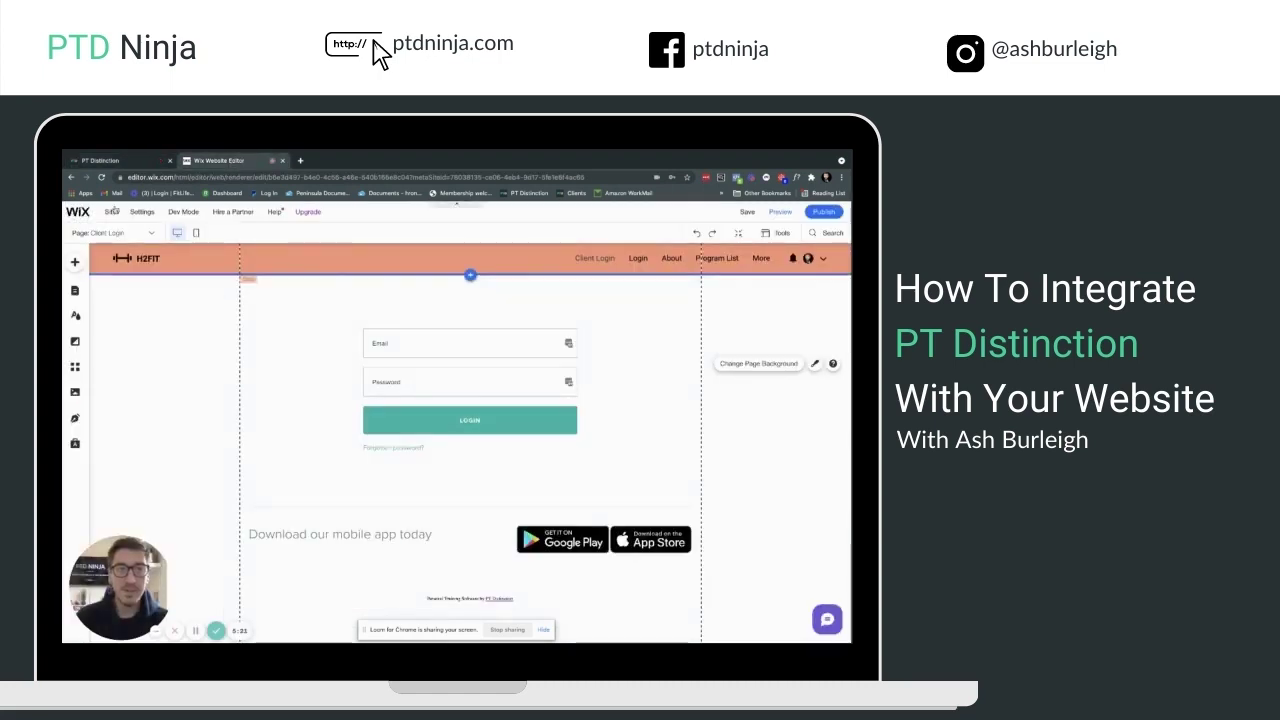
Recheck the Embed Code step, then publish the Wix site and view it live.
{"action": "left_click", "coordinate": [130, 166]}
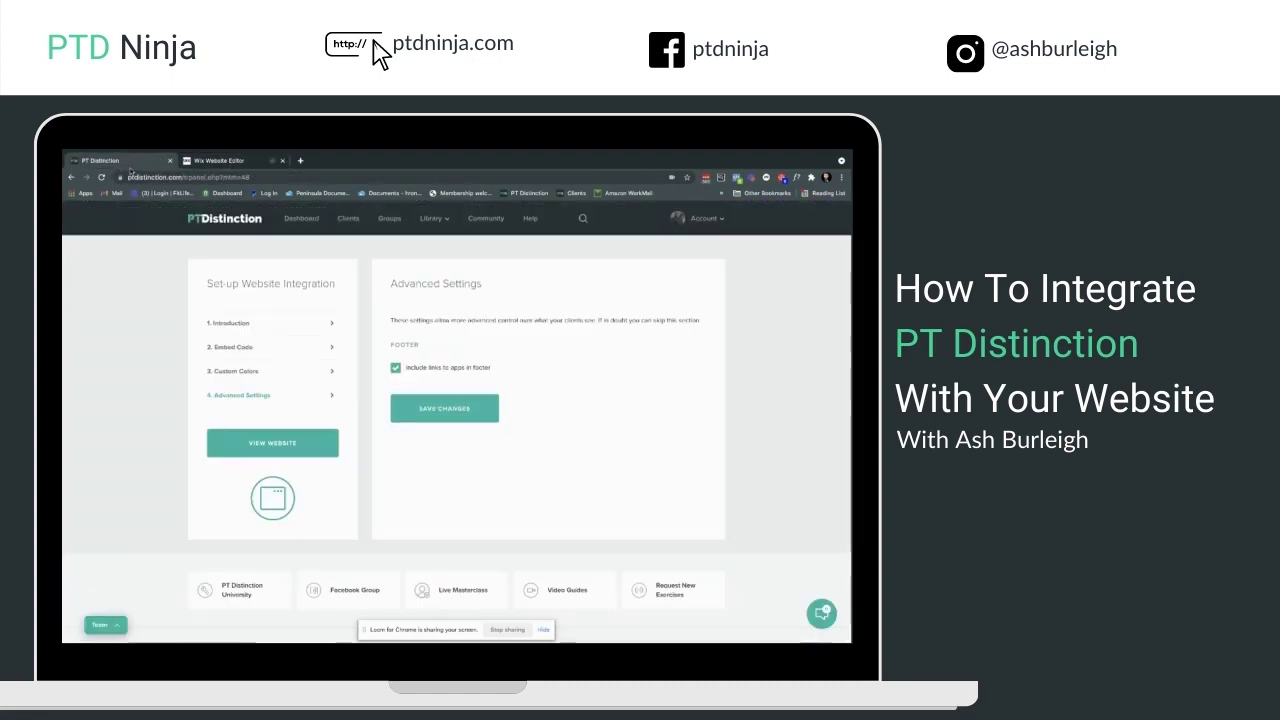
{"action": "left_click", "coordinate": [243, 347]}
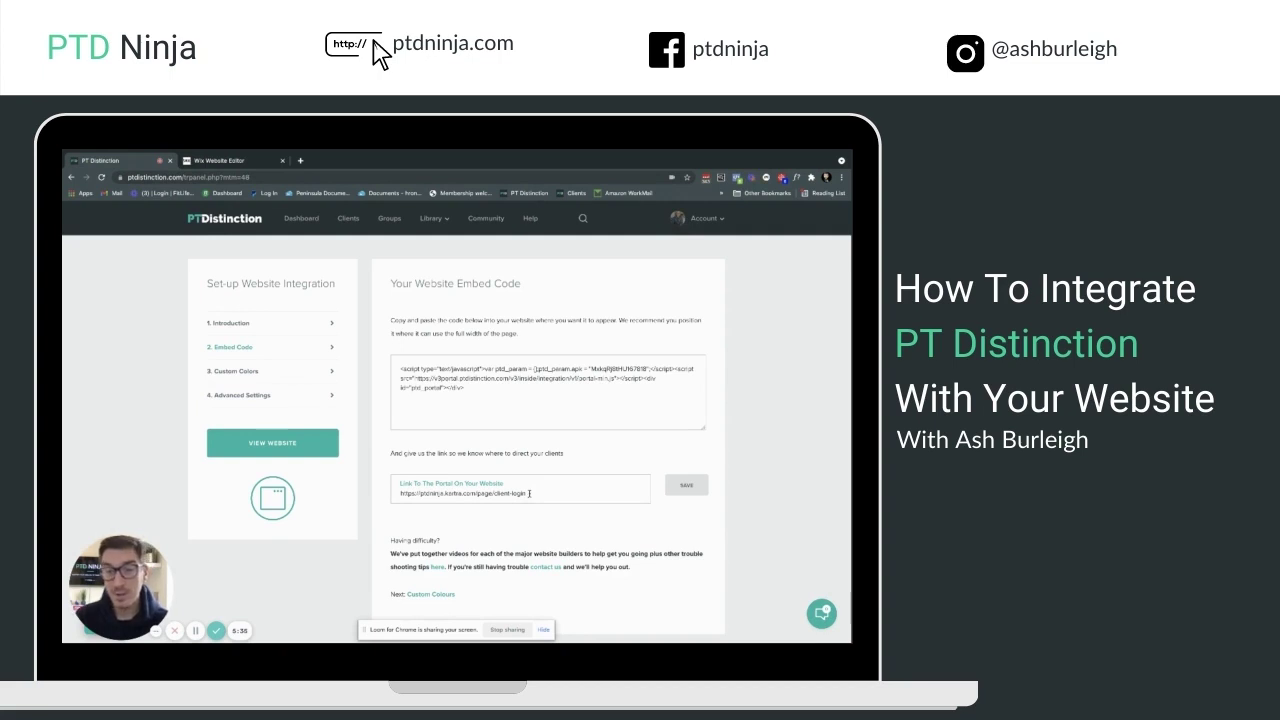
{"action": "left_click", "coordinate": [225, 162]}
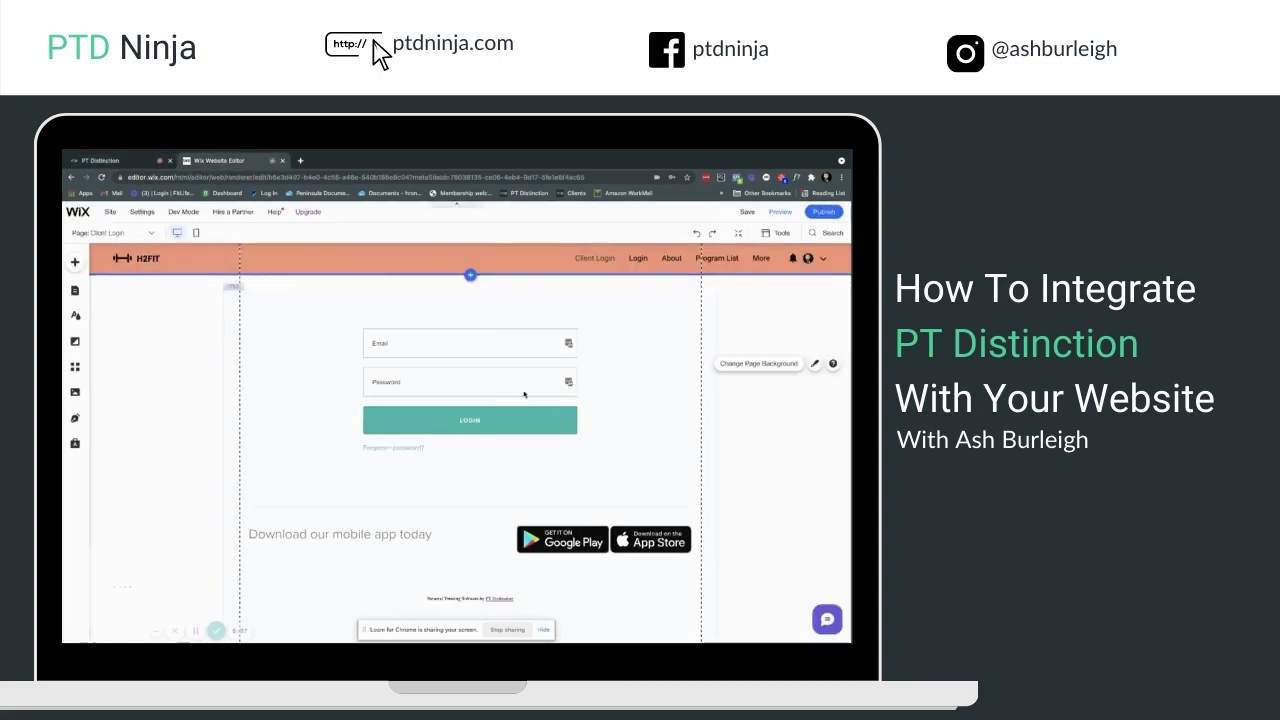
{"action": "left_click", "coordinate": [821, 212]}
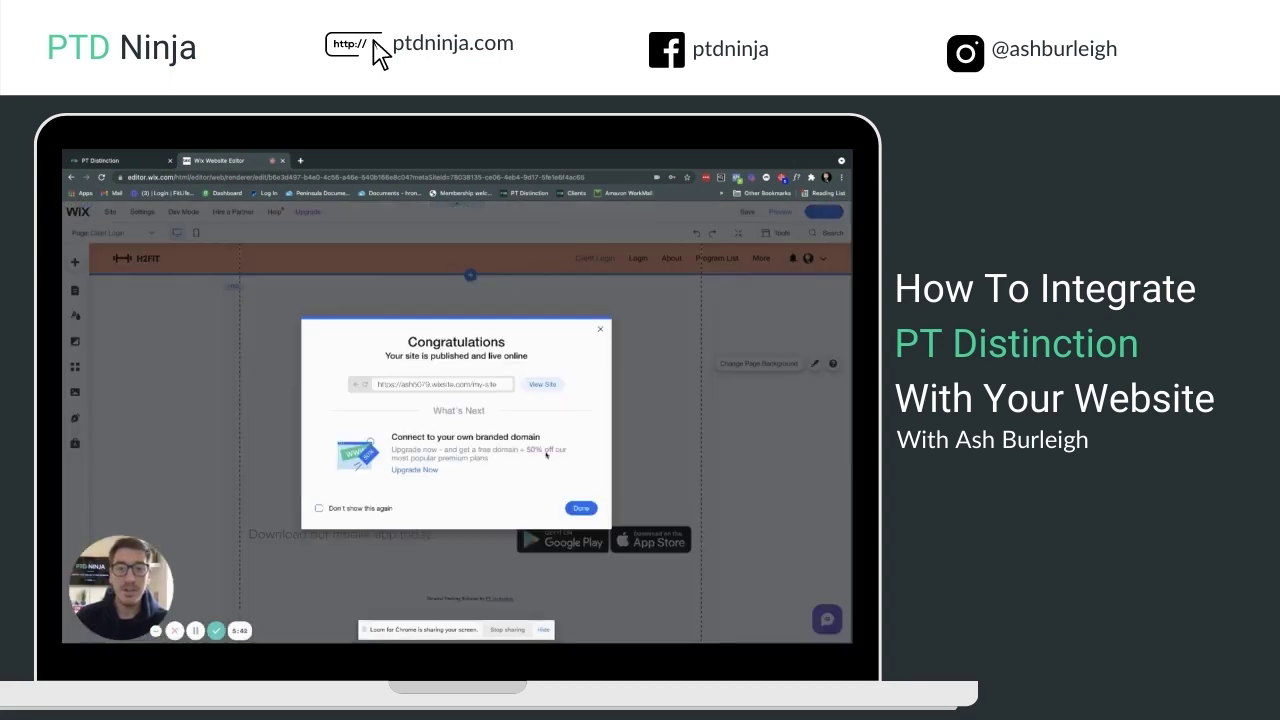
{"action": "left_click", "coordinate": [542, 384]}
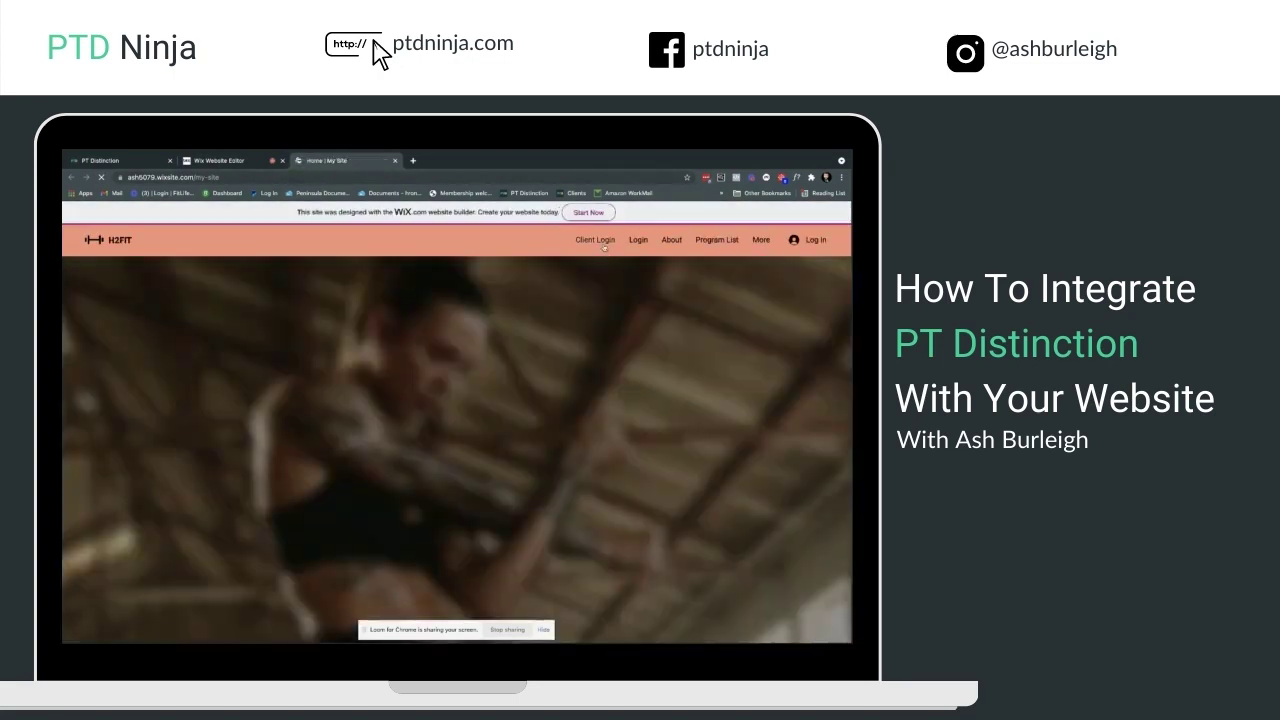
Copy the live Client Login page's web address and bring it back to PT Distinction's Embed Code step.
{"action": "left_click", "coordinate": [598, 242]}
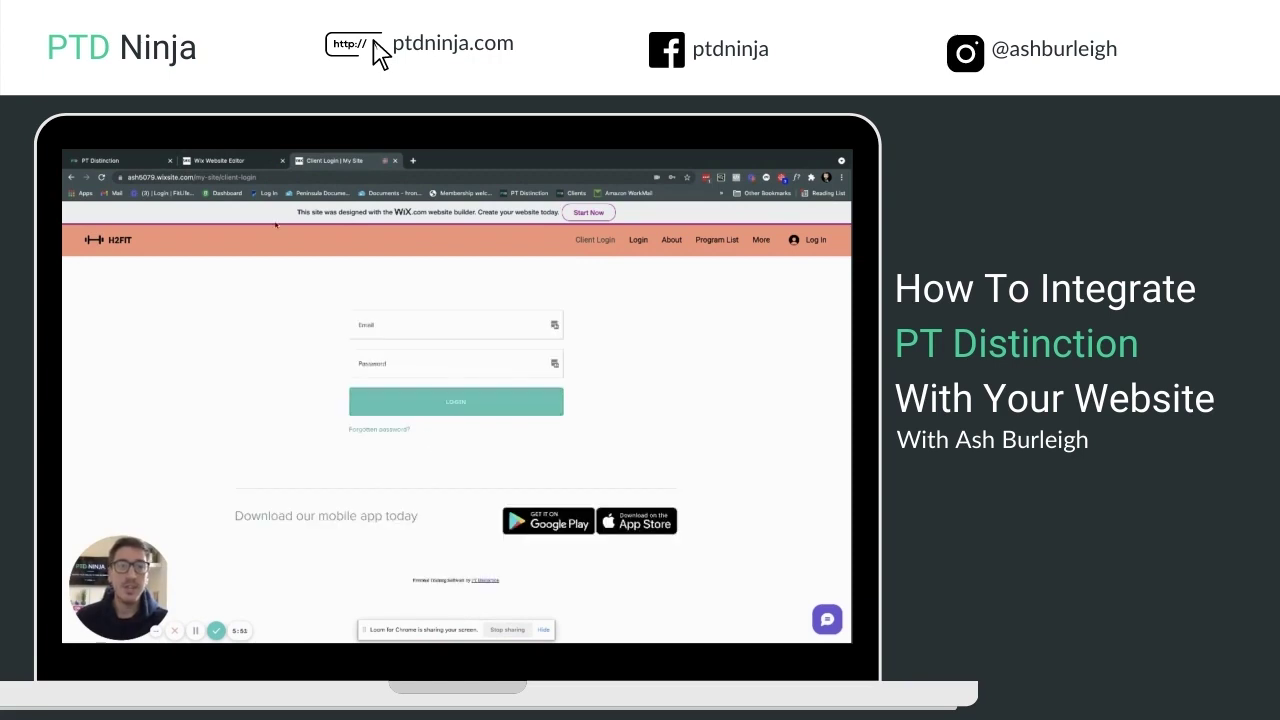
{"action": "left_click", "coordinate": [220, 178]}
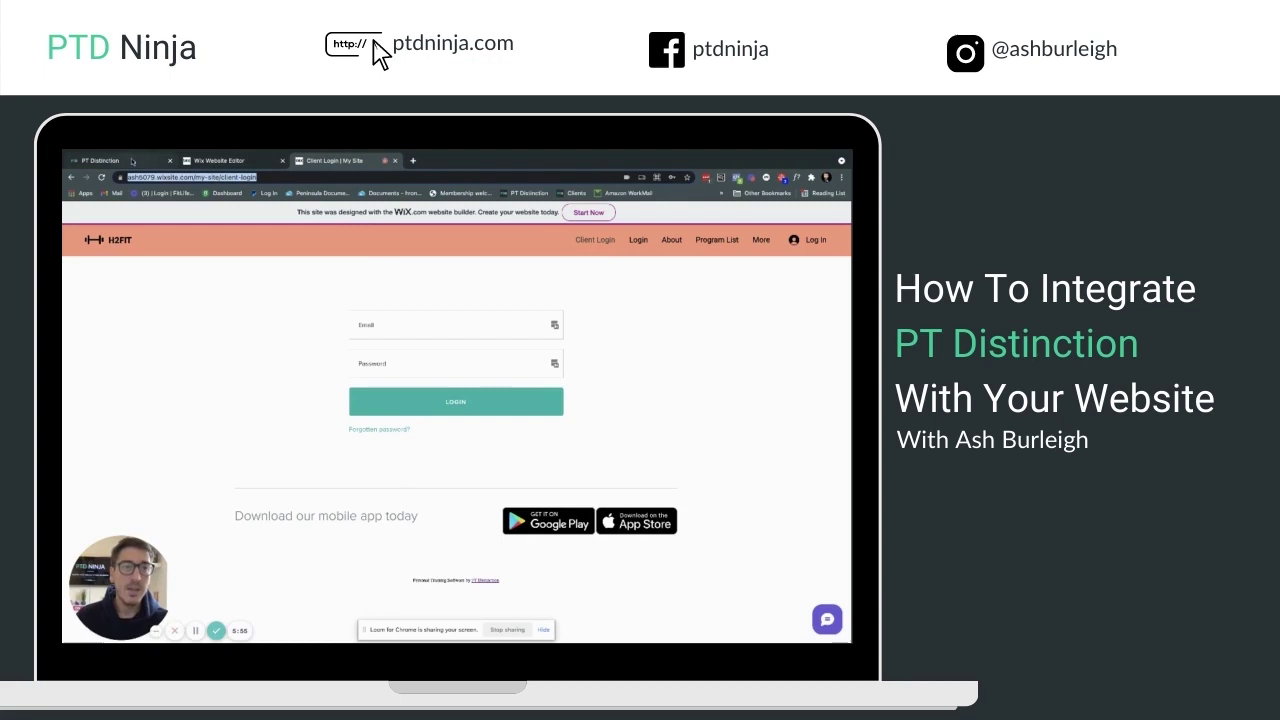
{"action": "left_click", "coordinate": [107, 162]}
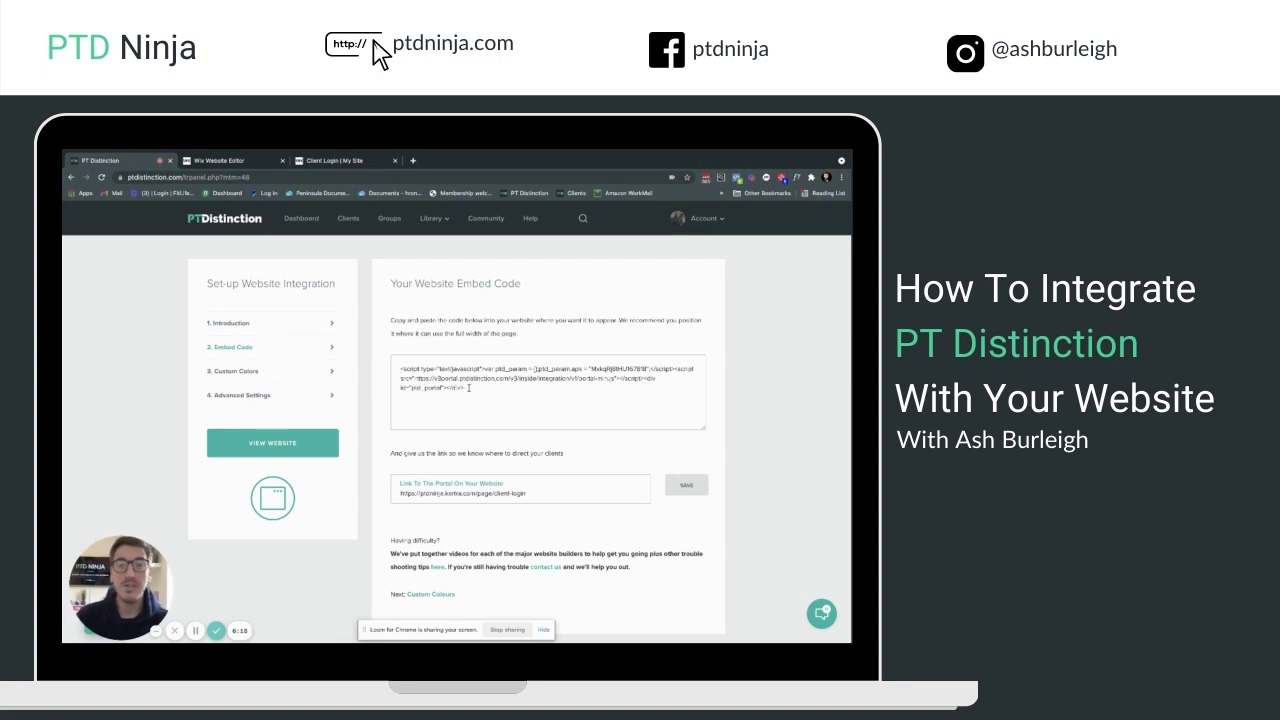
{"action": "left_click", "coordinate": [320, 374]}
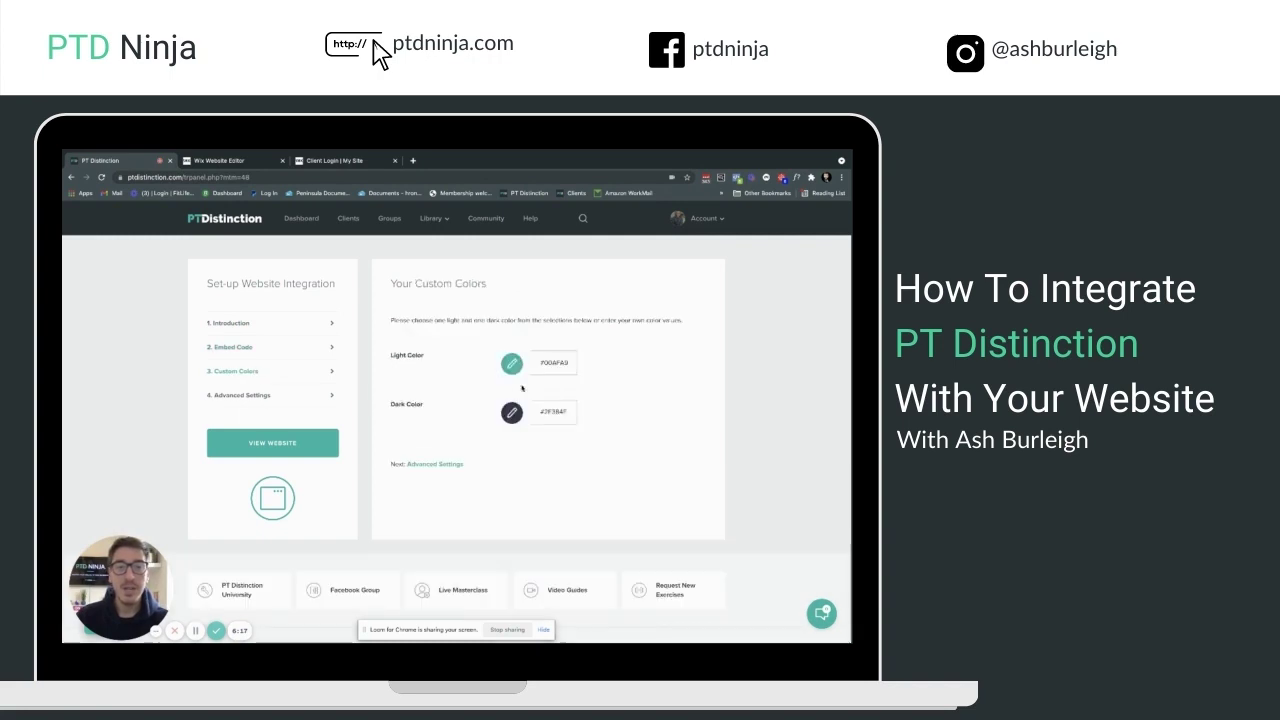
{"action": "left_click", "coordinate": [260, 395]}
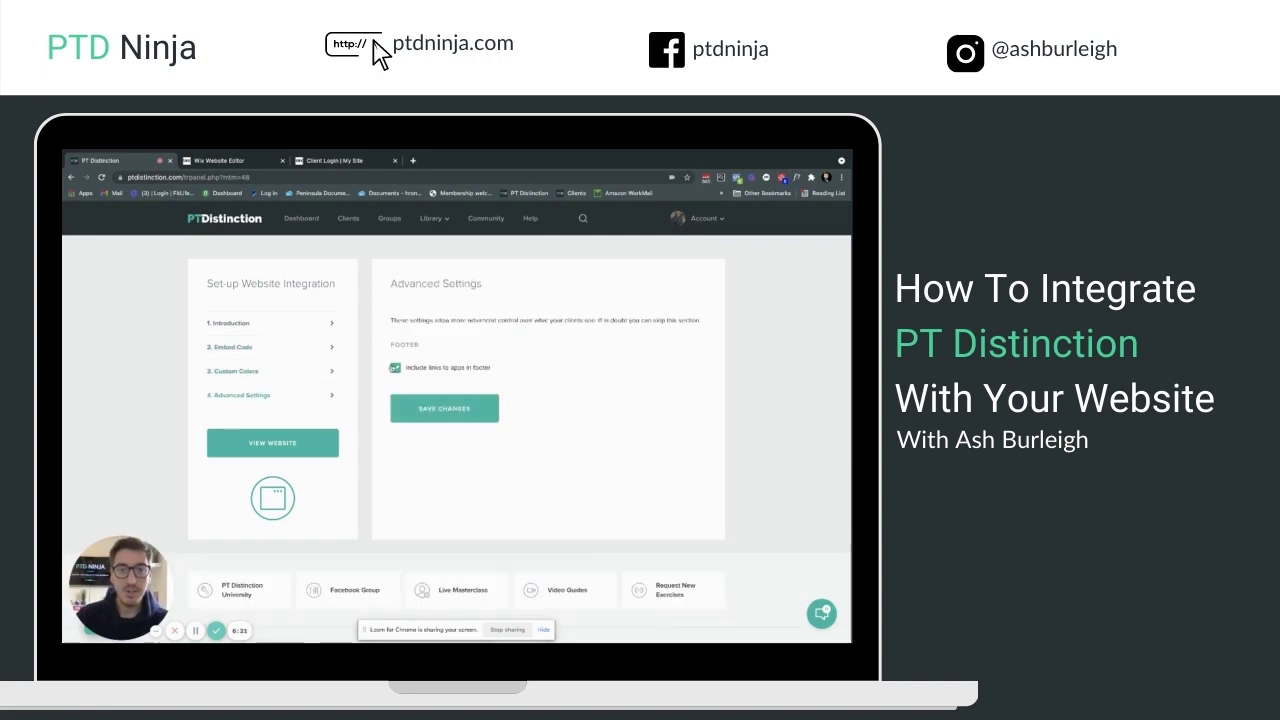
{"action": "left_click", "coordinate": [254, 345]}
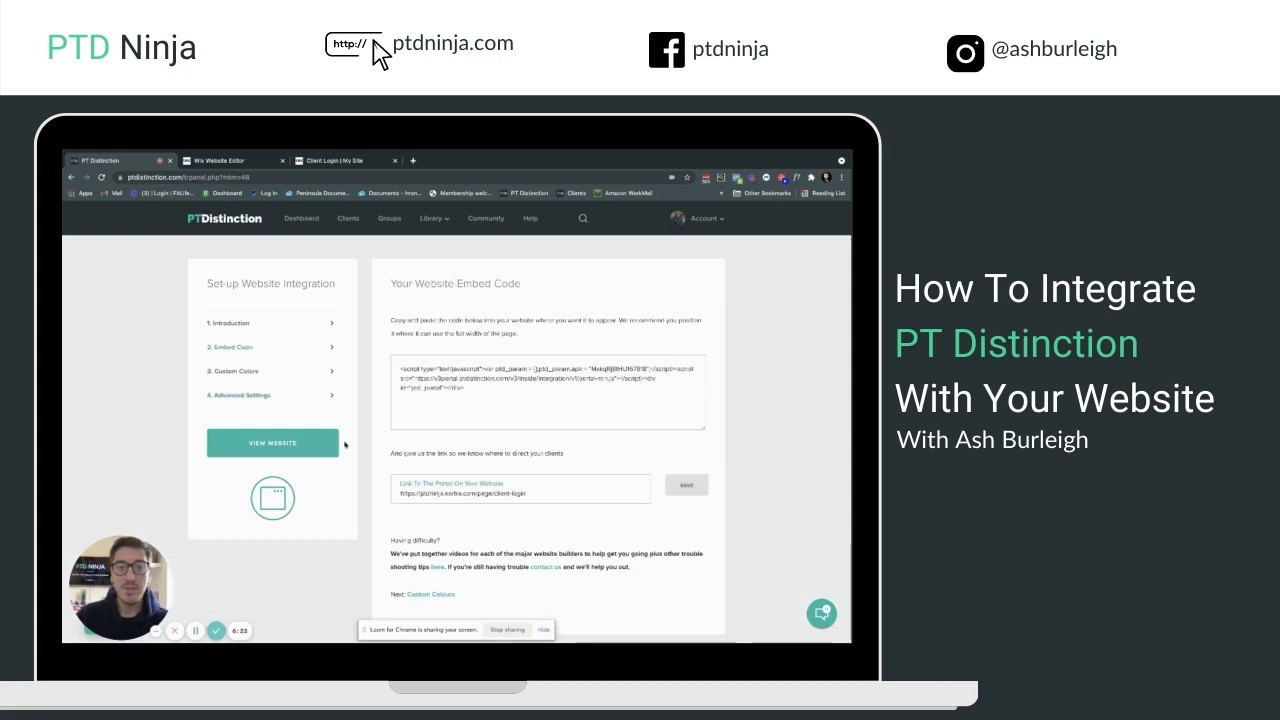